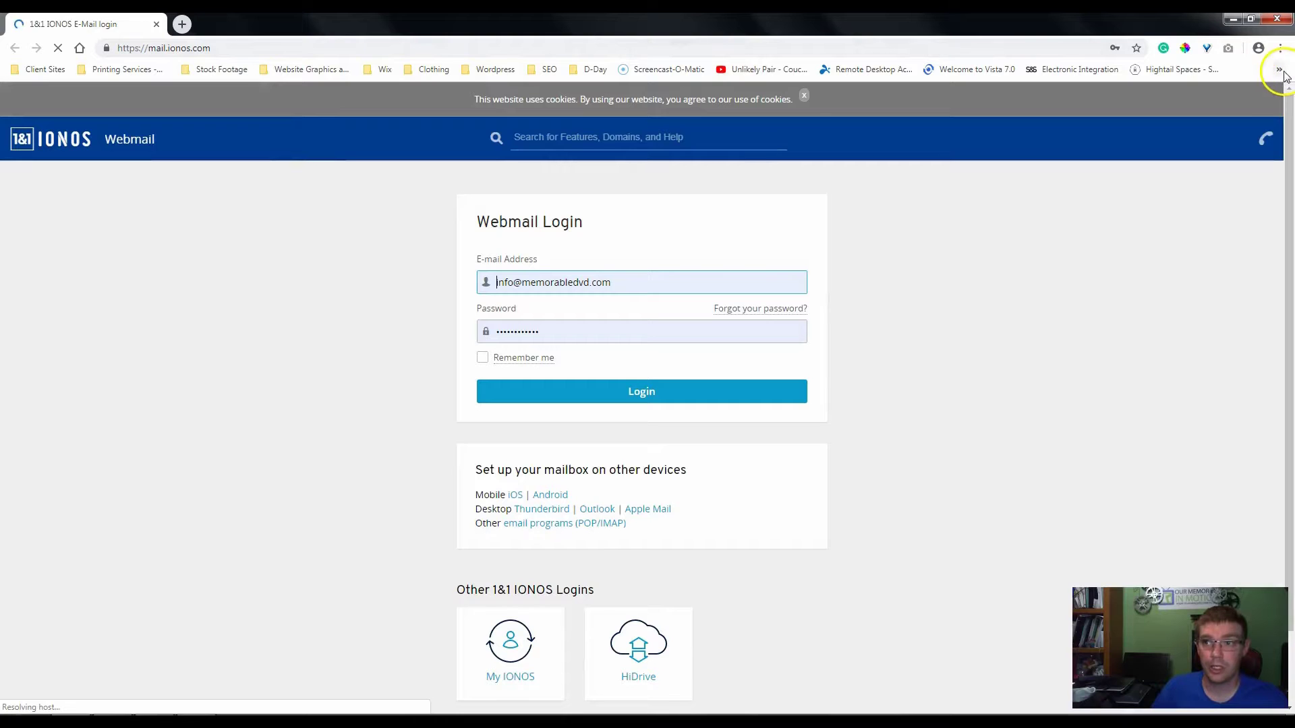
# Clear Chrome's browsing data for all time, including history, cookies and cached files, keeping saved passwords
pyautogui.click(1280, 48)
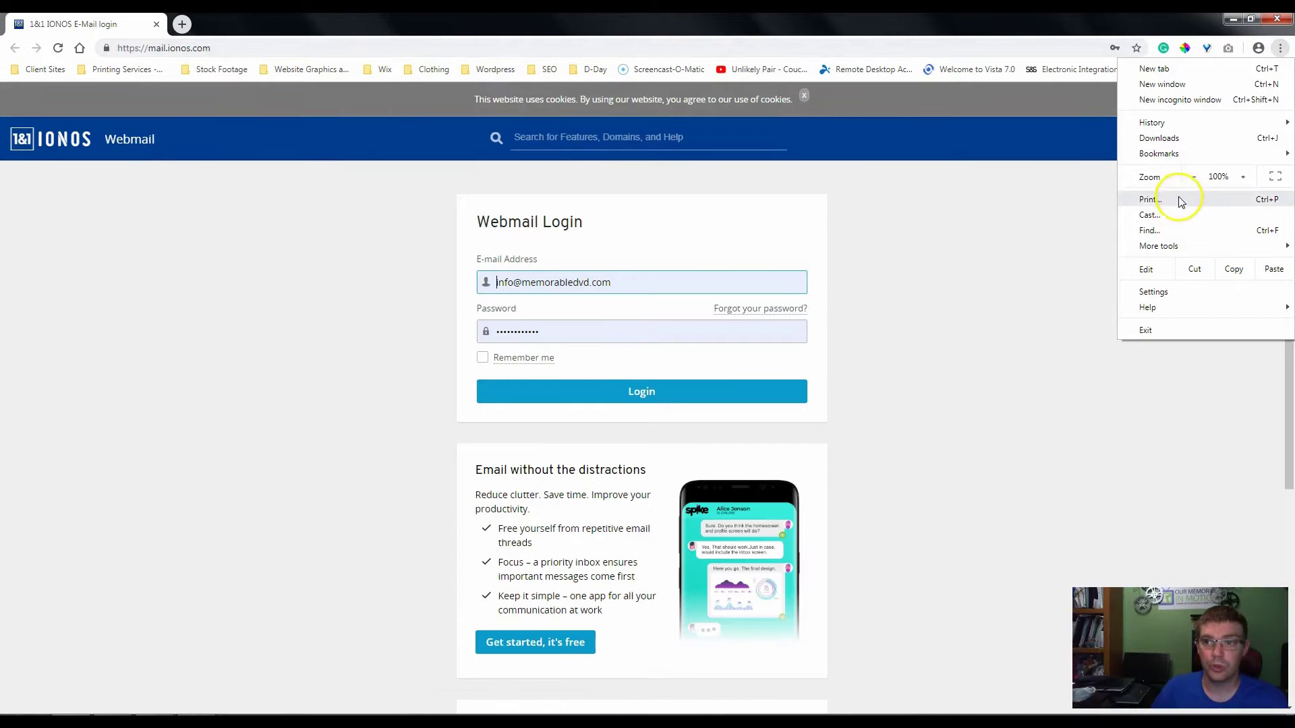
pyautogui.click(1159, 294)
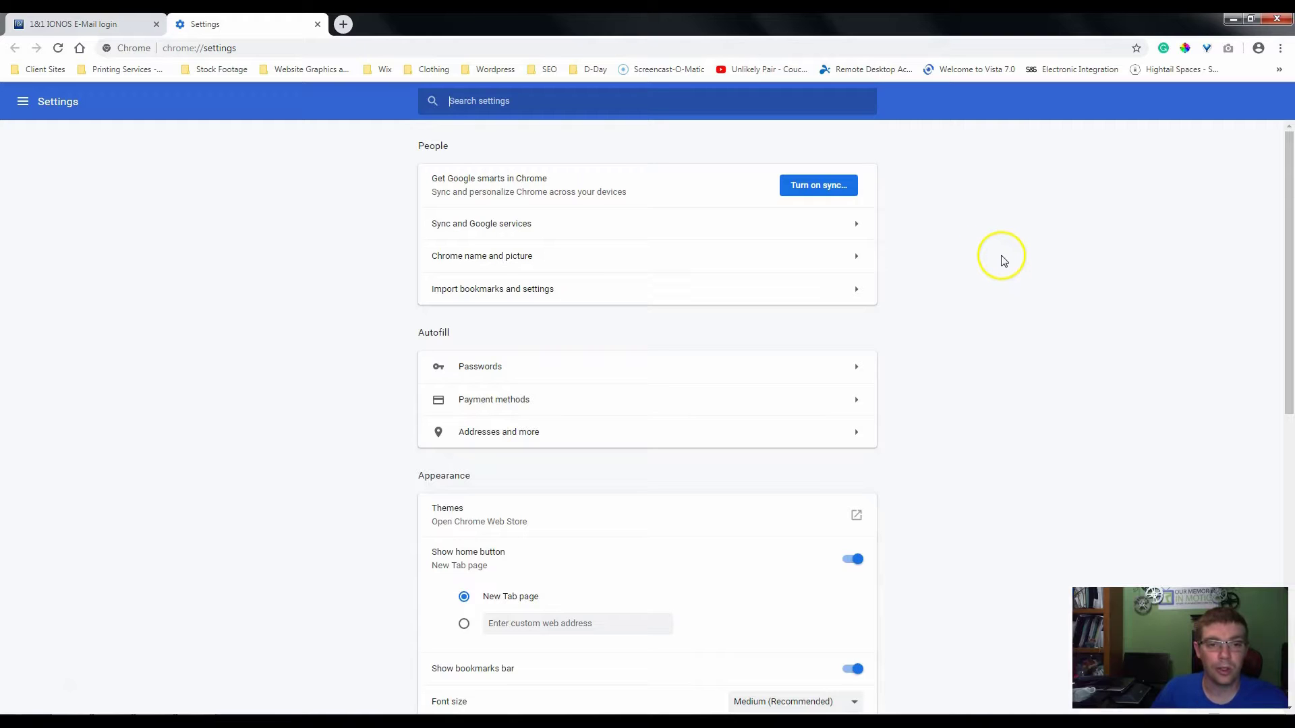
pyautogui.scroll(-9, 939, 281)
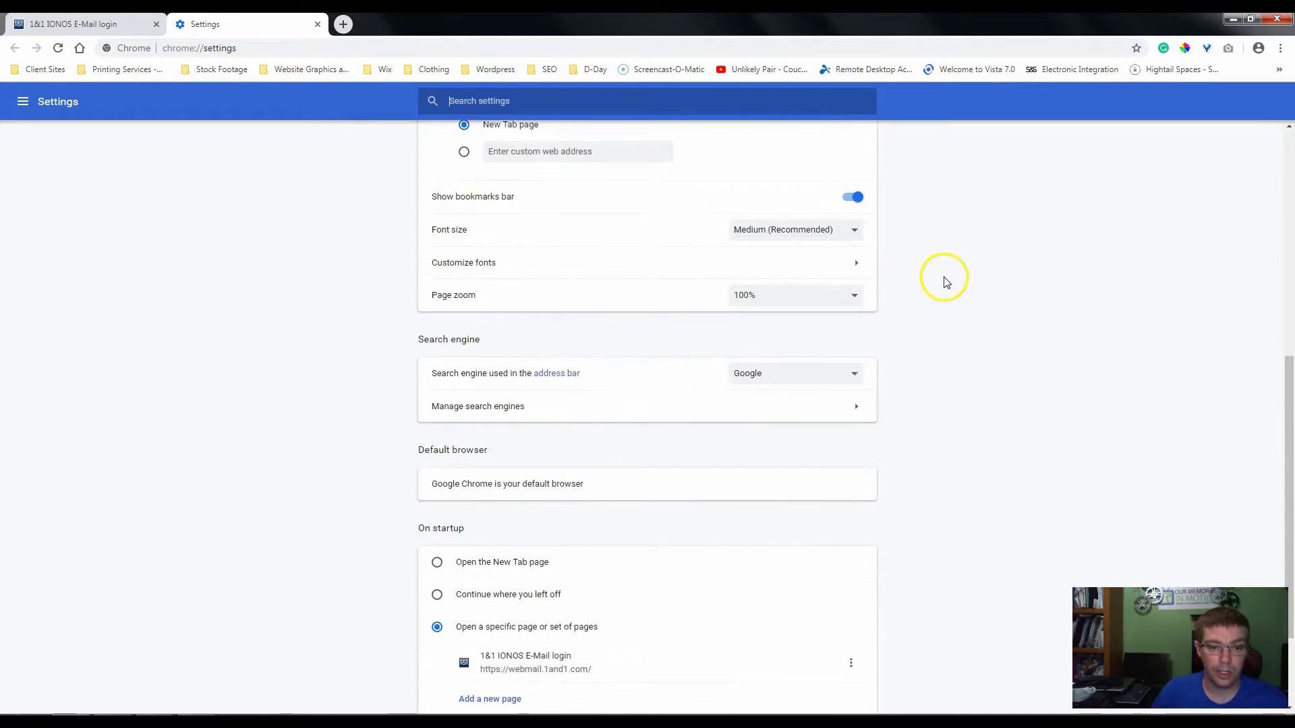
pyautogui.click(634, 659)
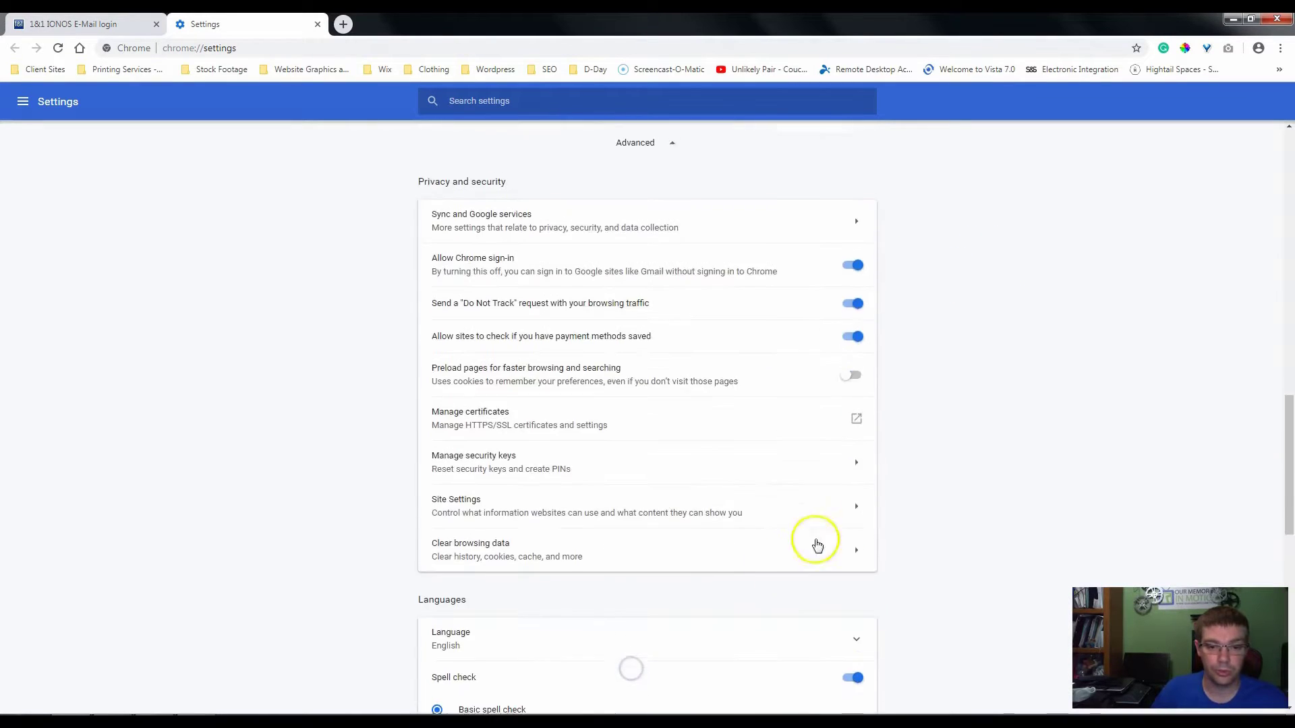
pyautogui.click(550, 537)
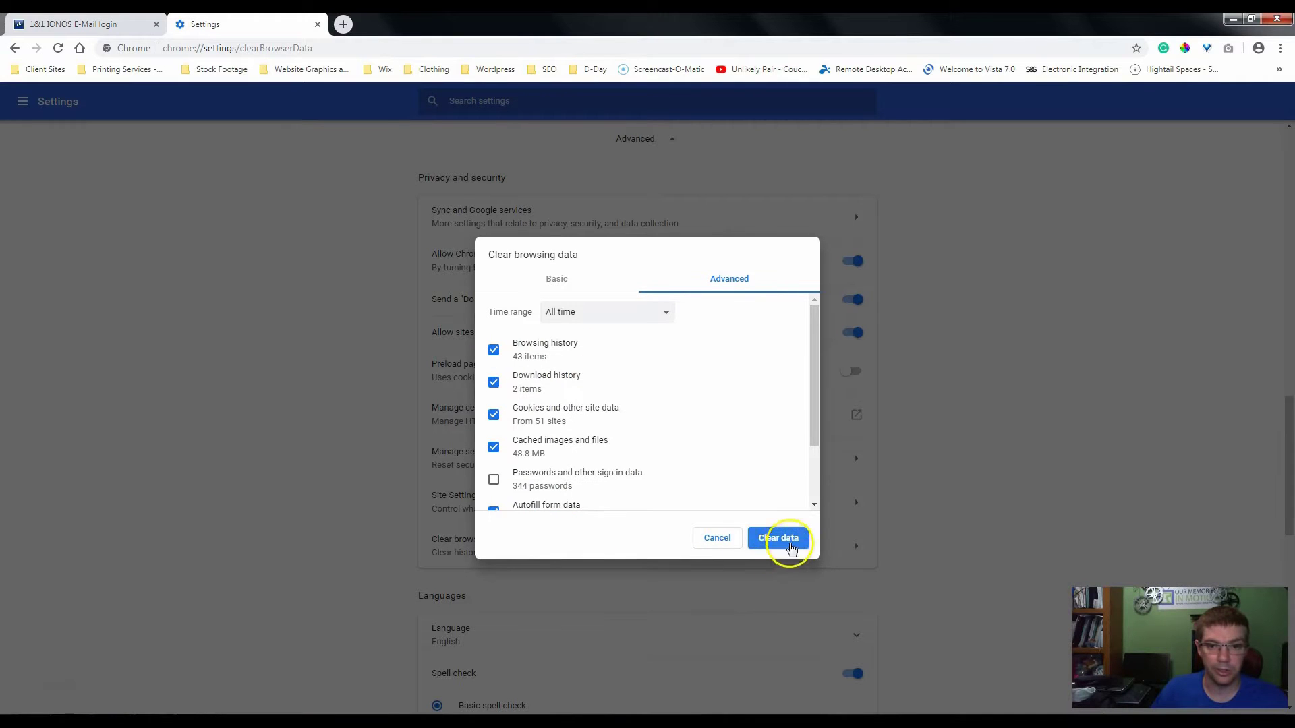
pyautogui.click(779, 537)
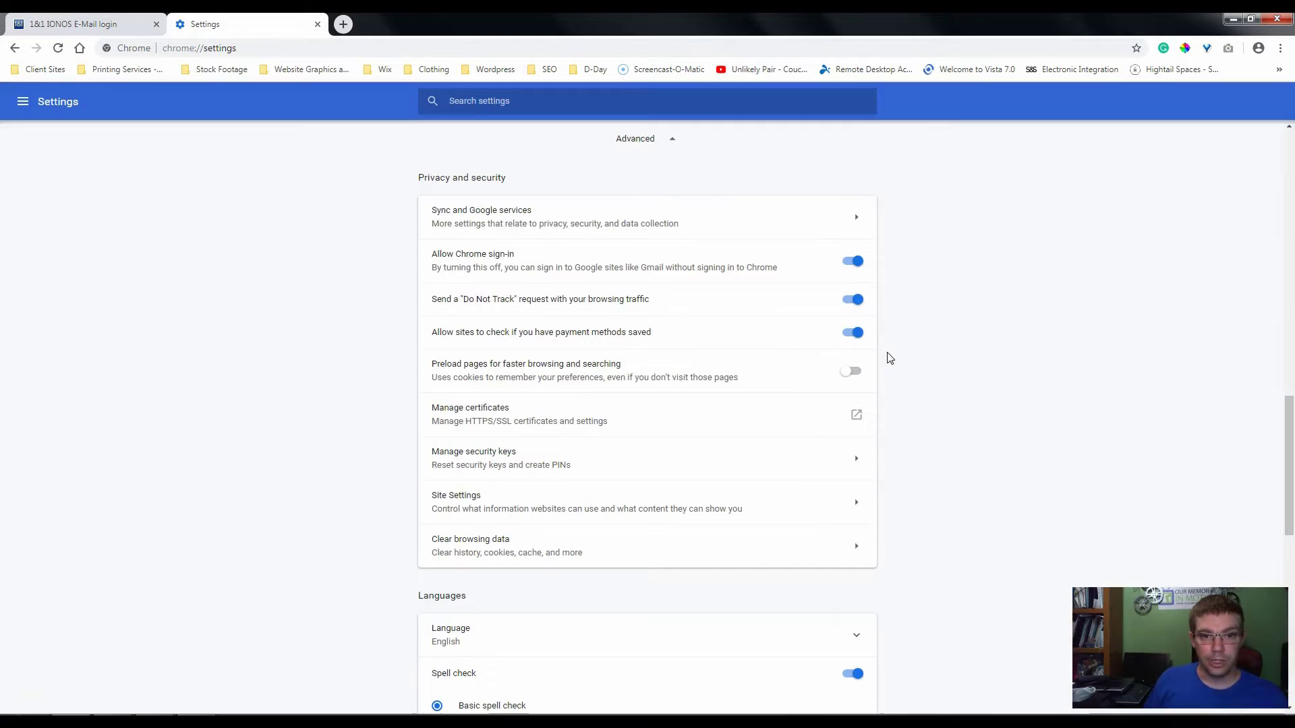
# Search Google for "vhs to dvd in lehigh valley" to examine how page titles and descriptions appear in the results
pyautogui.click(303, 44)
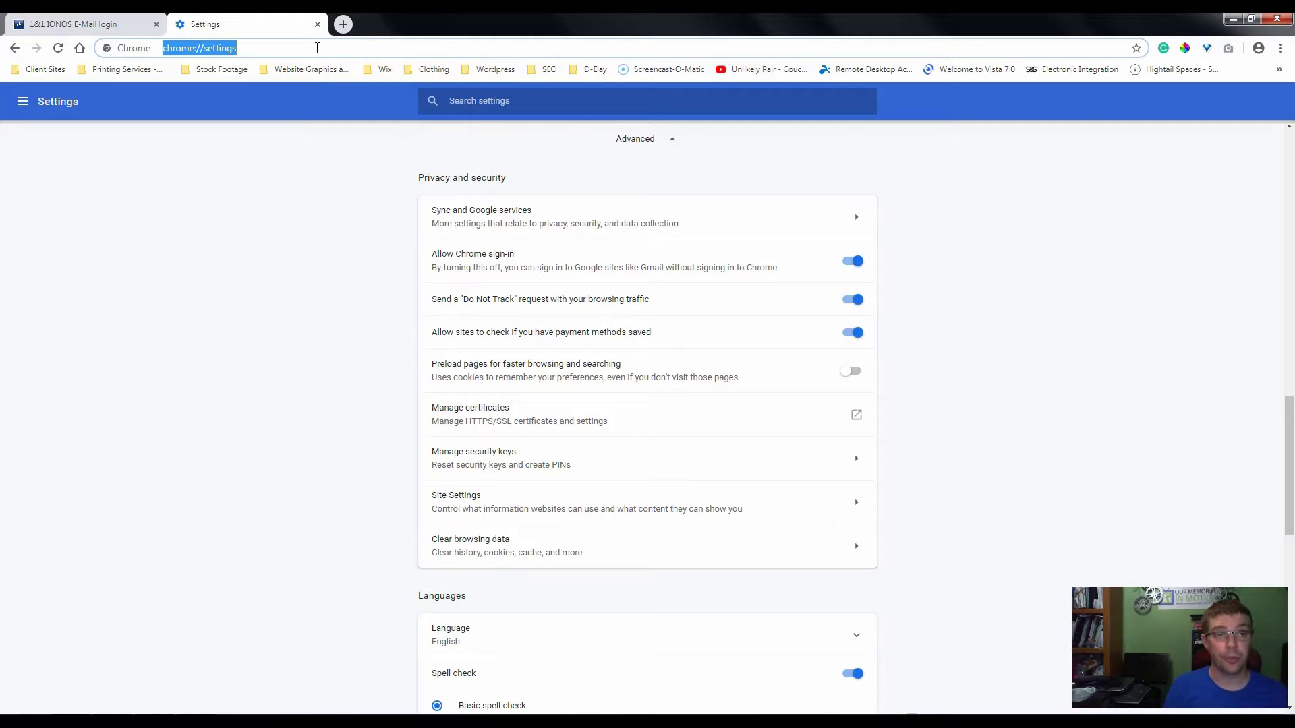
pyautogui.write('vhs ')
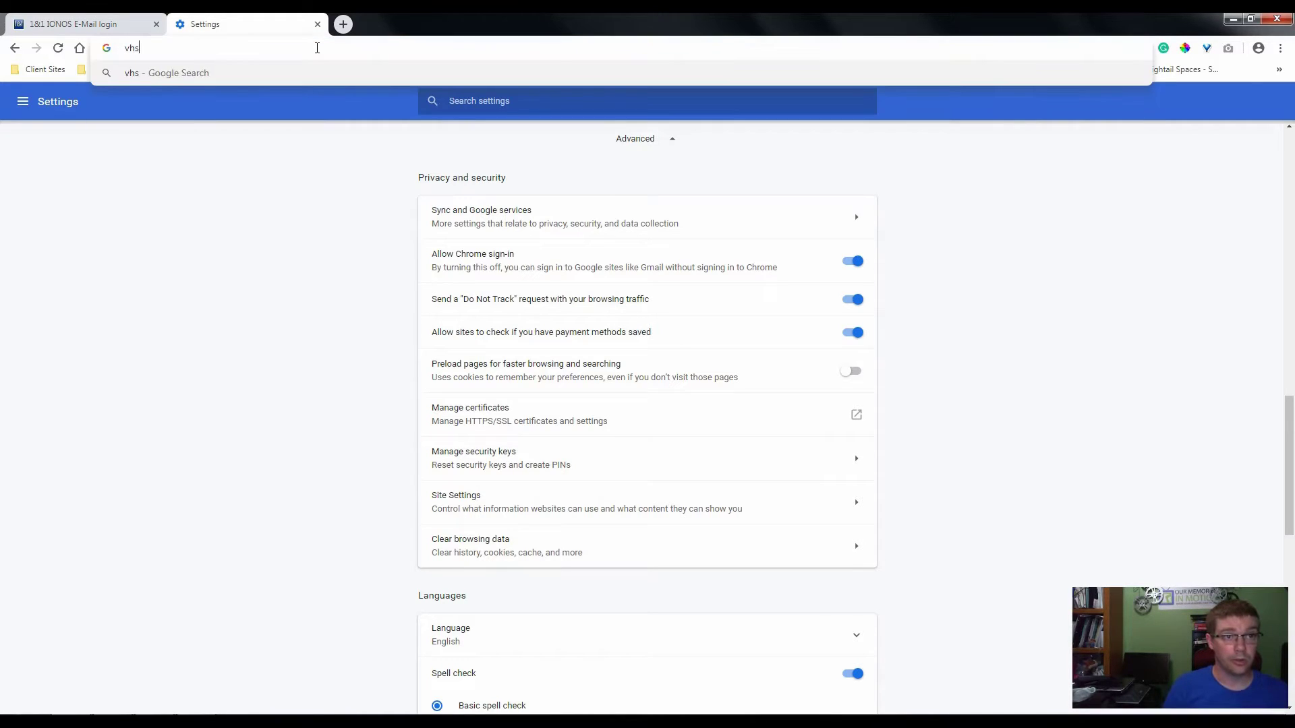
pyautogui.write('to dvd in ')
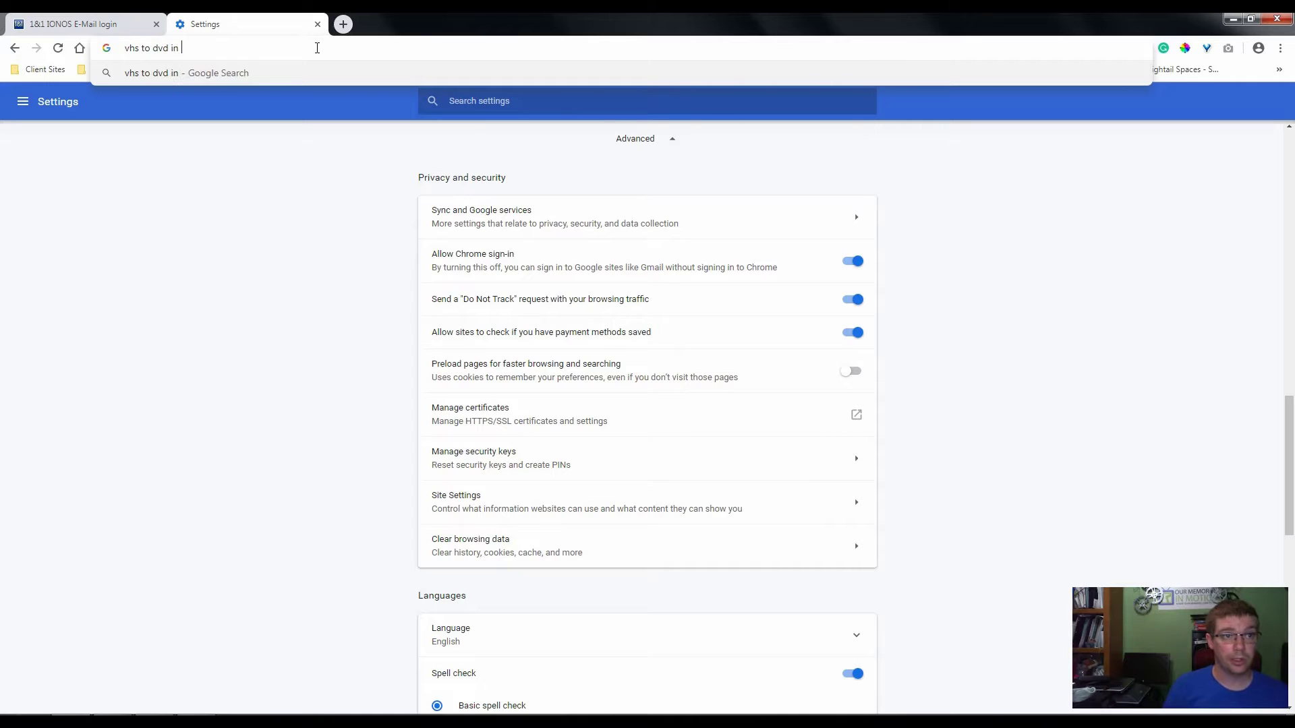
pyautogui.write('lehigh valley')
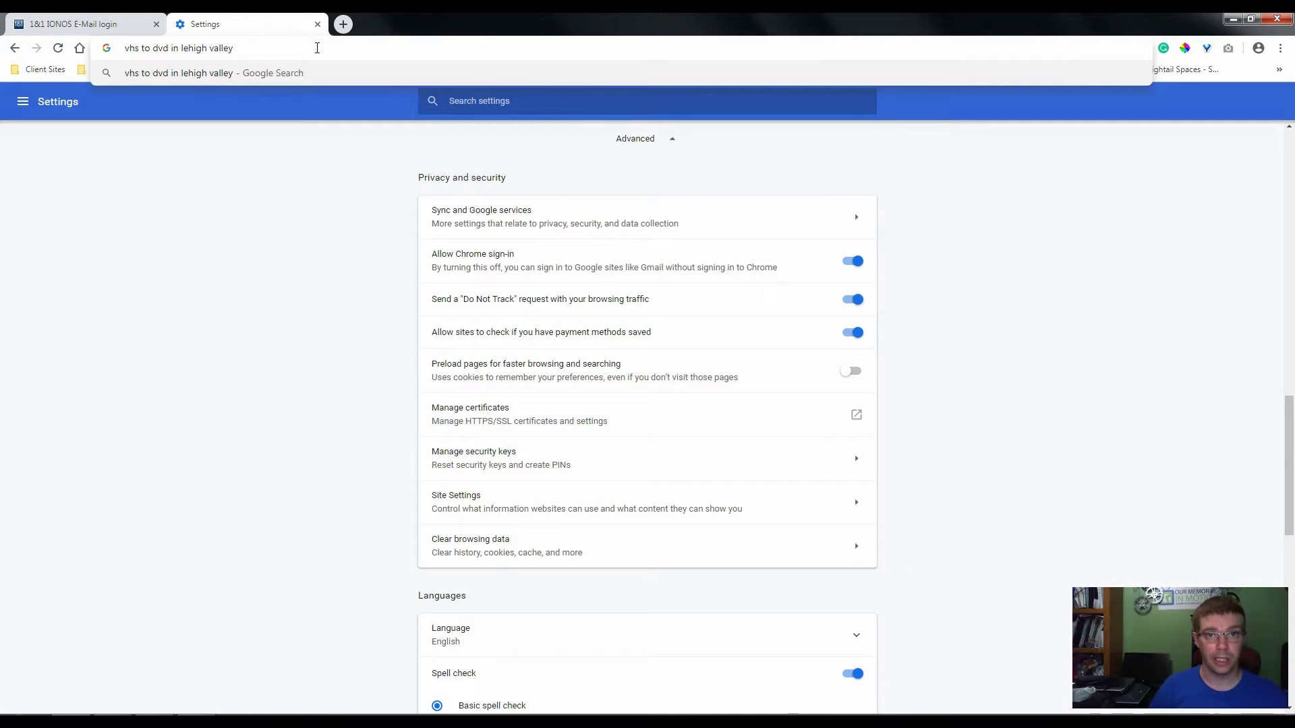
pyautogui.press('Return')
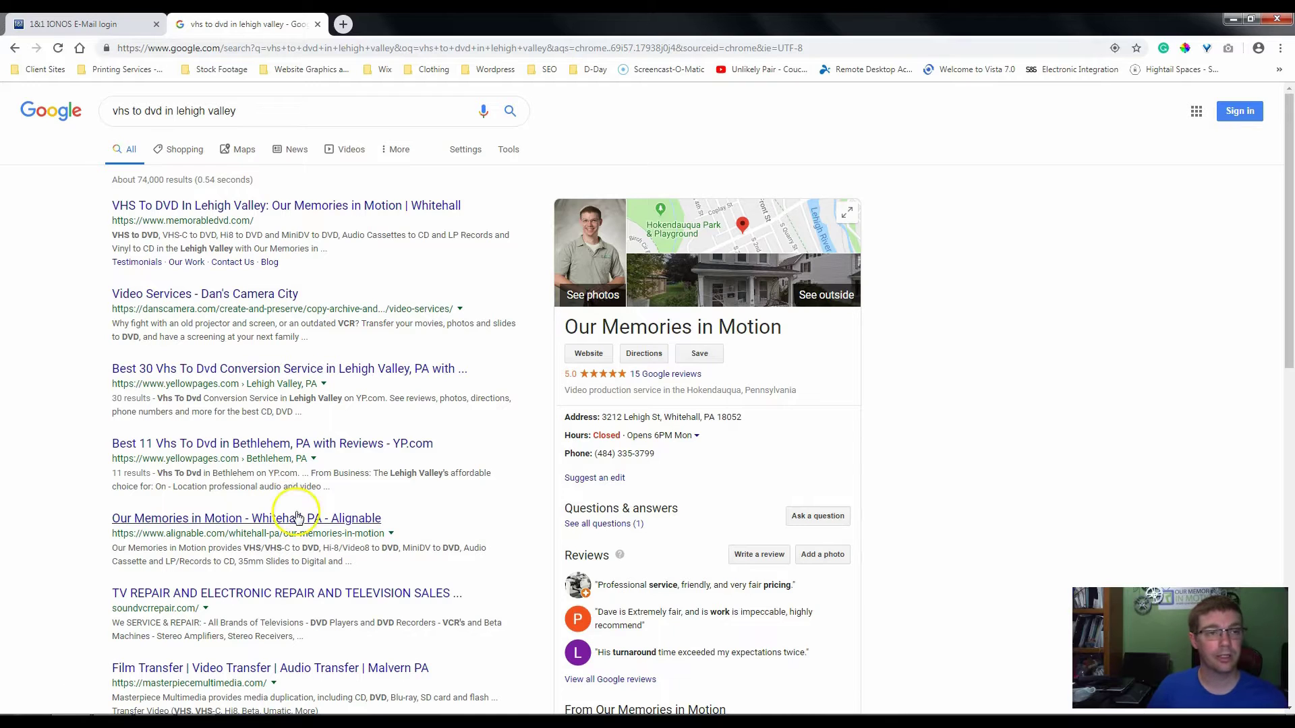
# Go to wix.com and sign in to the account with the saved credentials
pyautogui.click(280, 49)
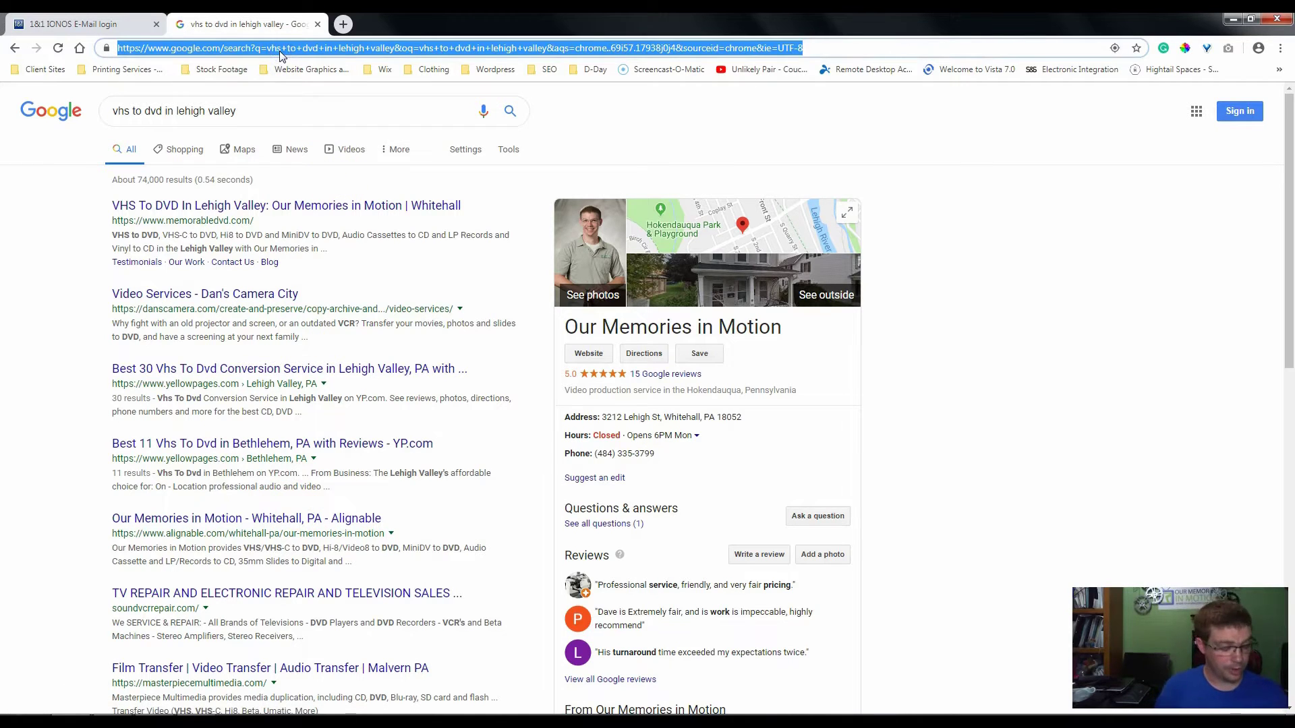
pyautogui.write('wix.com')
pyautogui.press('Return')
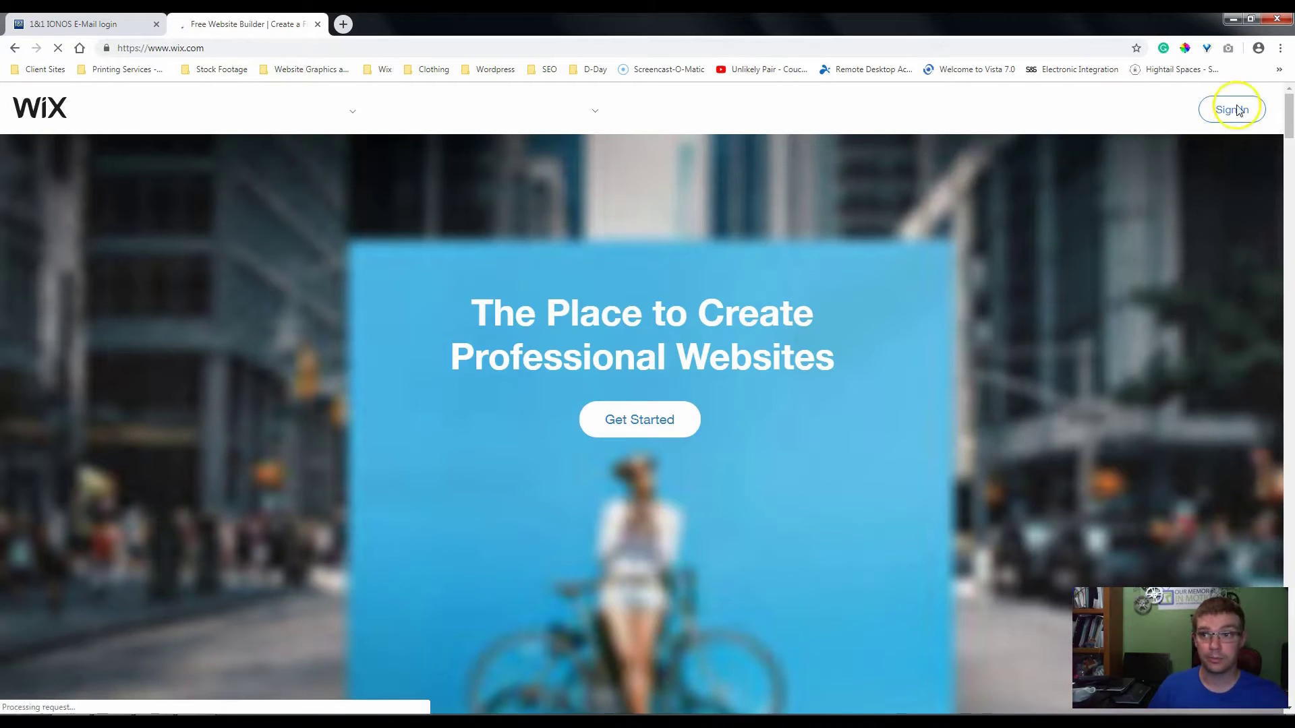
pyautogui.click(1231, 113)
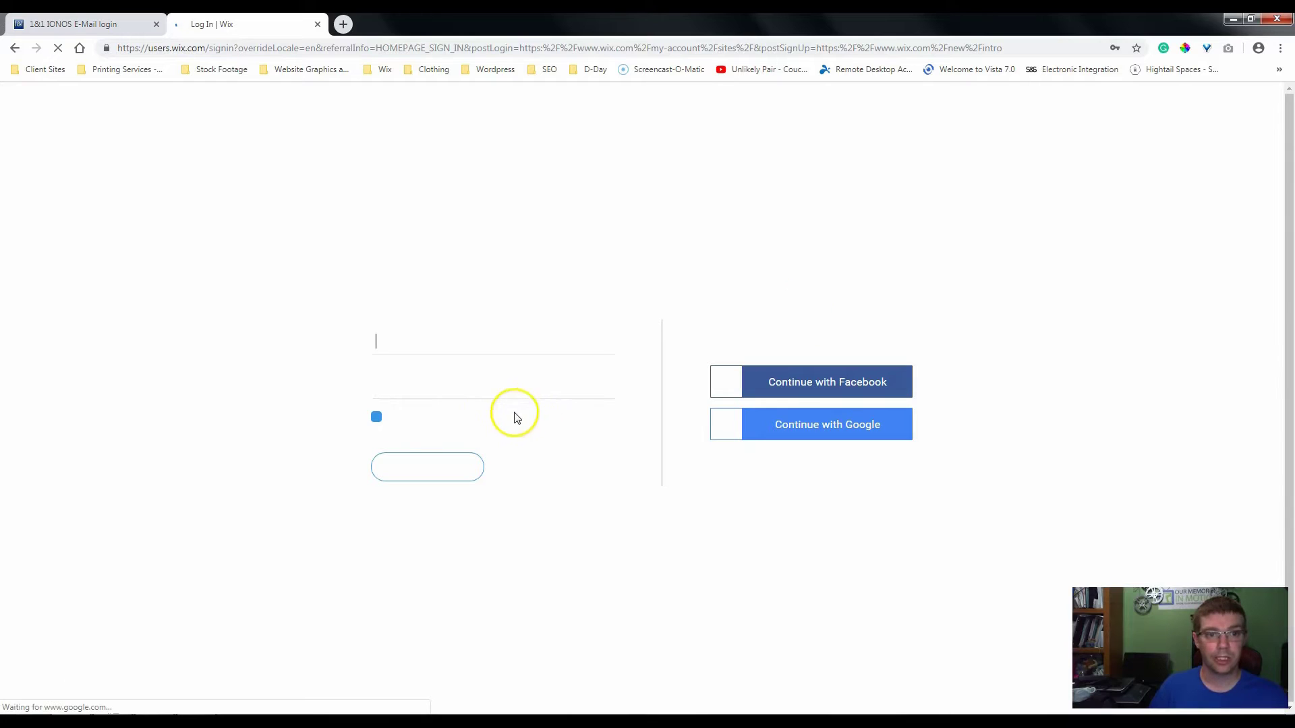
pyautogui.click(429, 466)
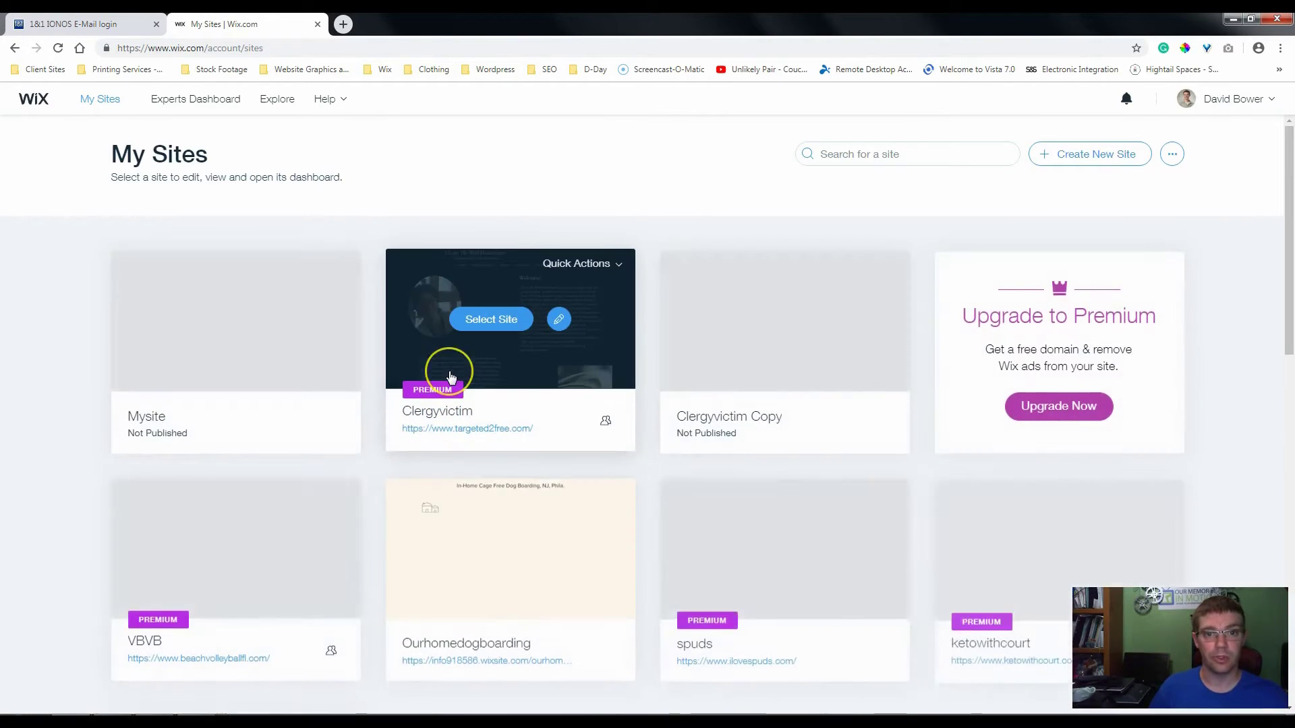
# Open the unpublished Mysite site in the editor and bring up the HOME page's SEO (Google) settings
pyautogui.click(278, 325)
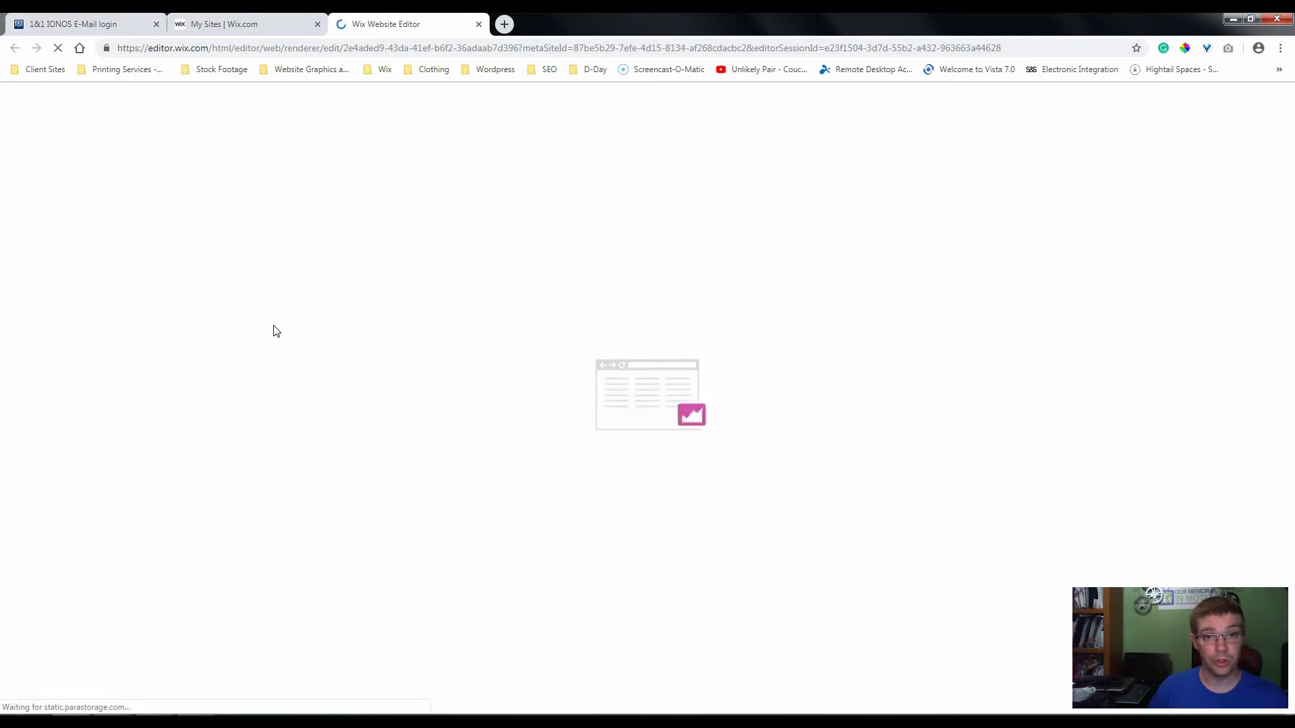
pyautogui.click(277, 310)
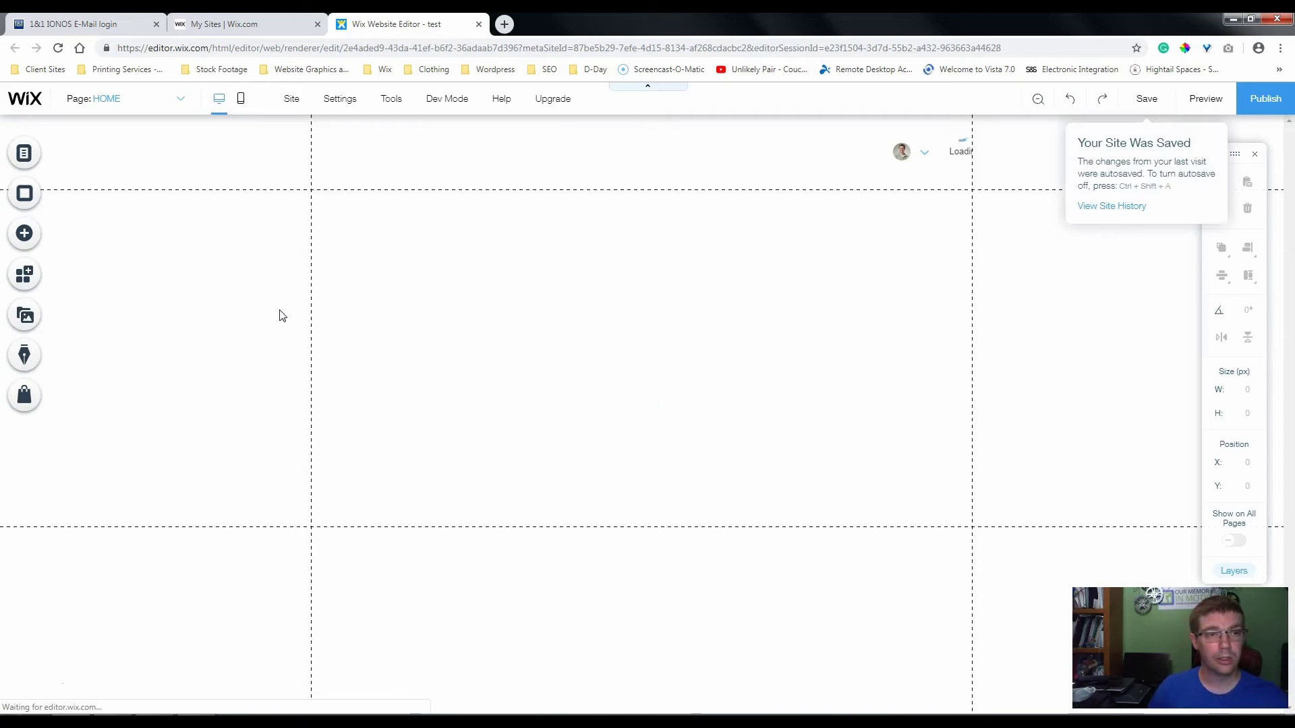
pyautogui.click(181, 100)
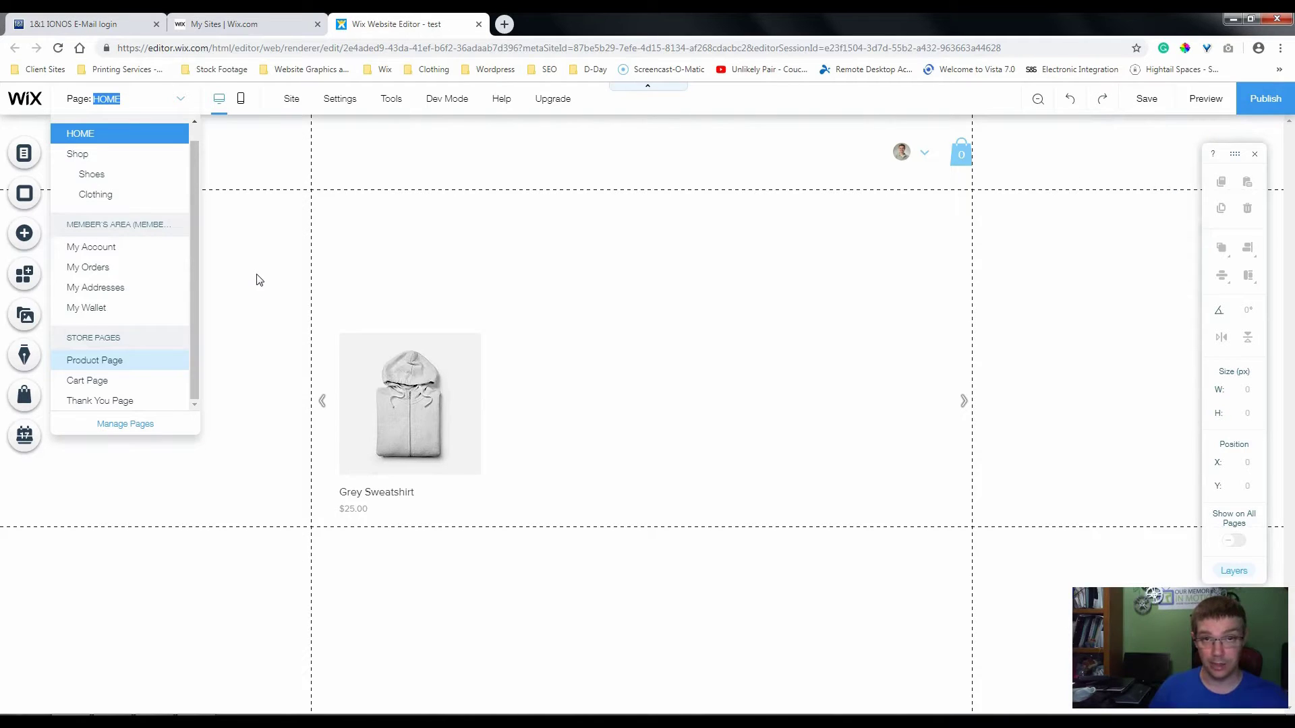
pyautogui.click(143, 425)
pyautogui.click(359, 198)
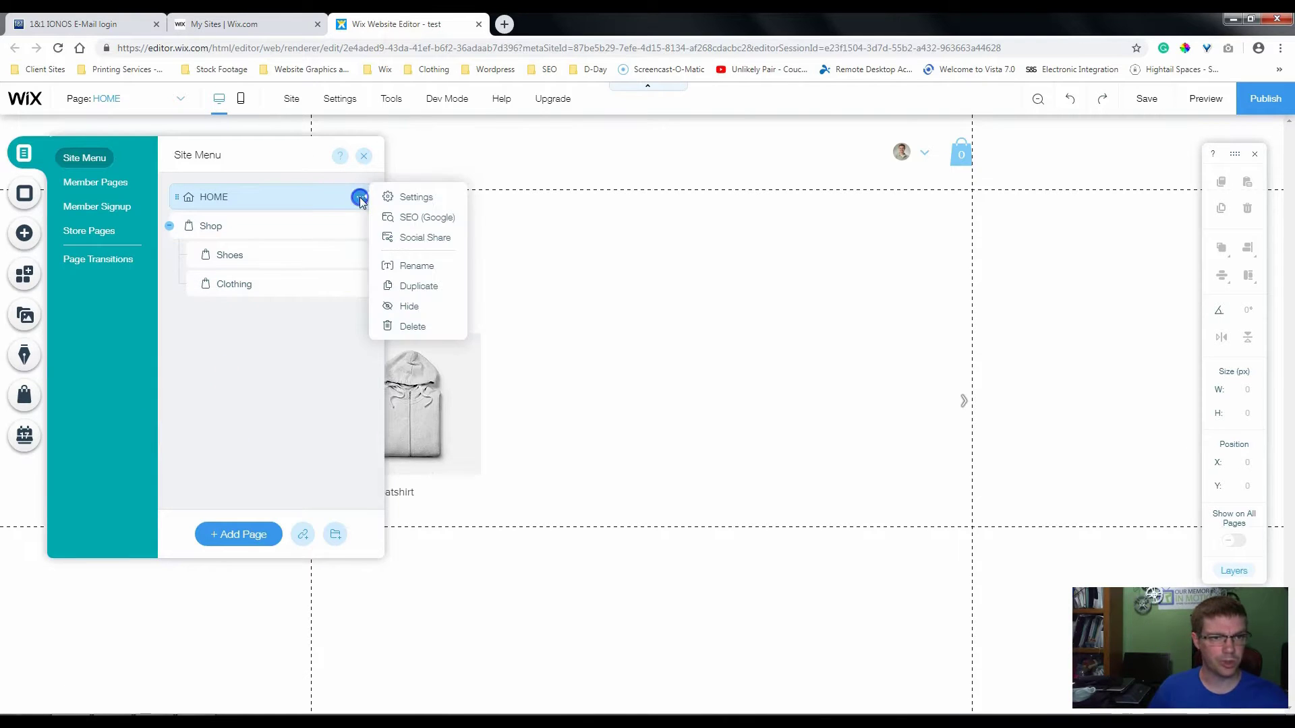
pyautogui.click(404, 219)
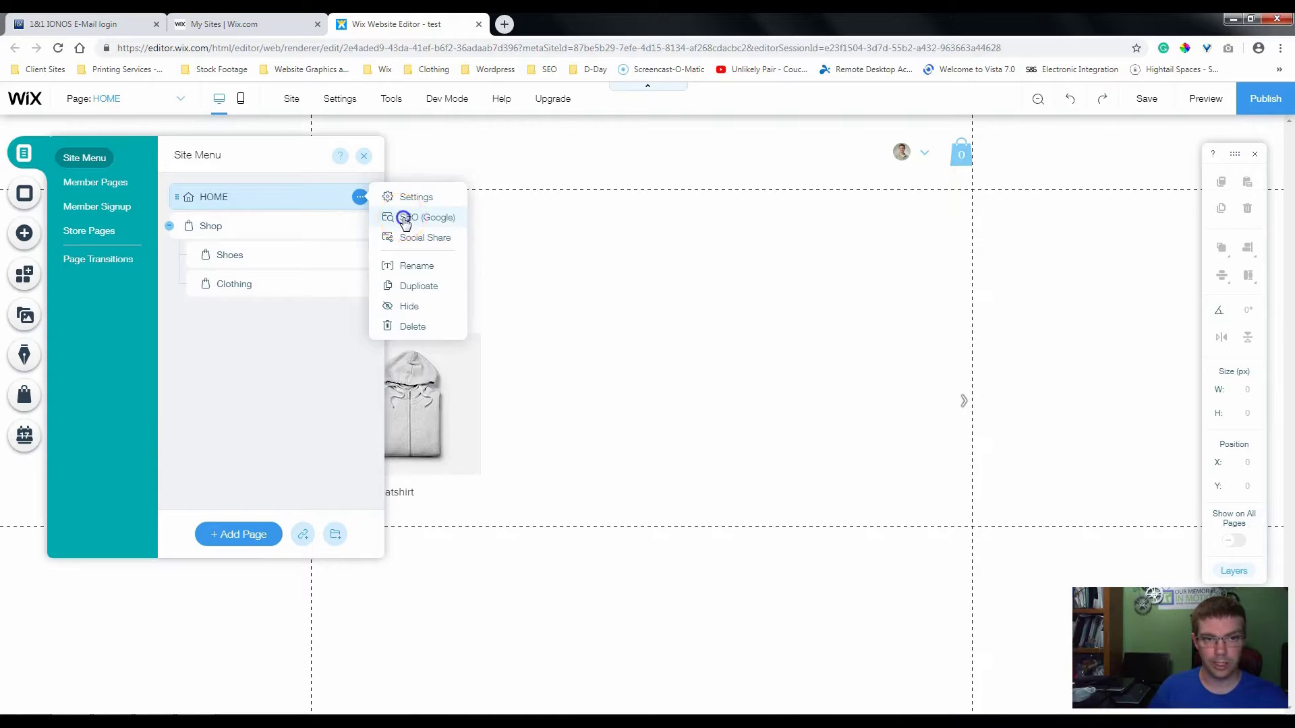
pyautogui.click(518, 294)
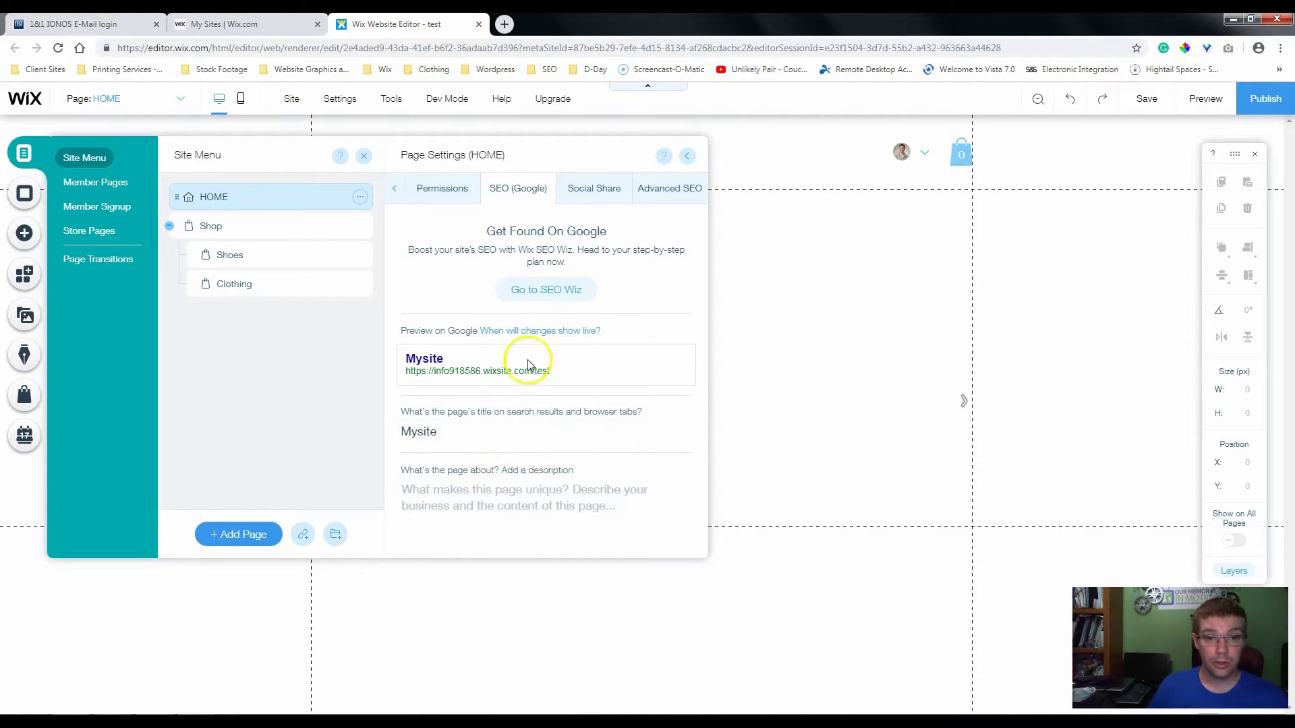
pyautogui.scroll(-1, 528, 365)
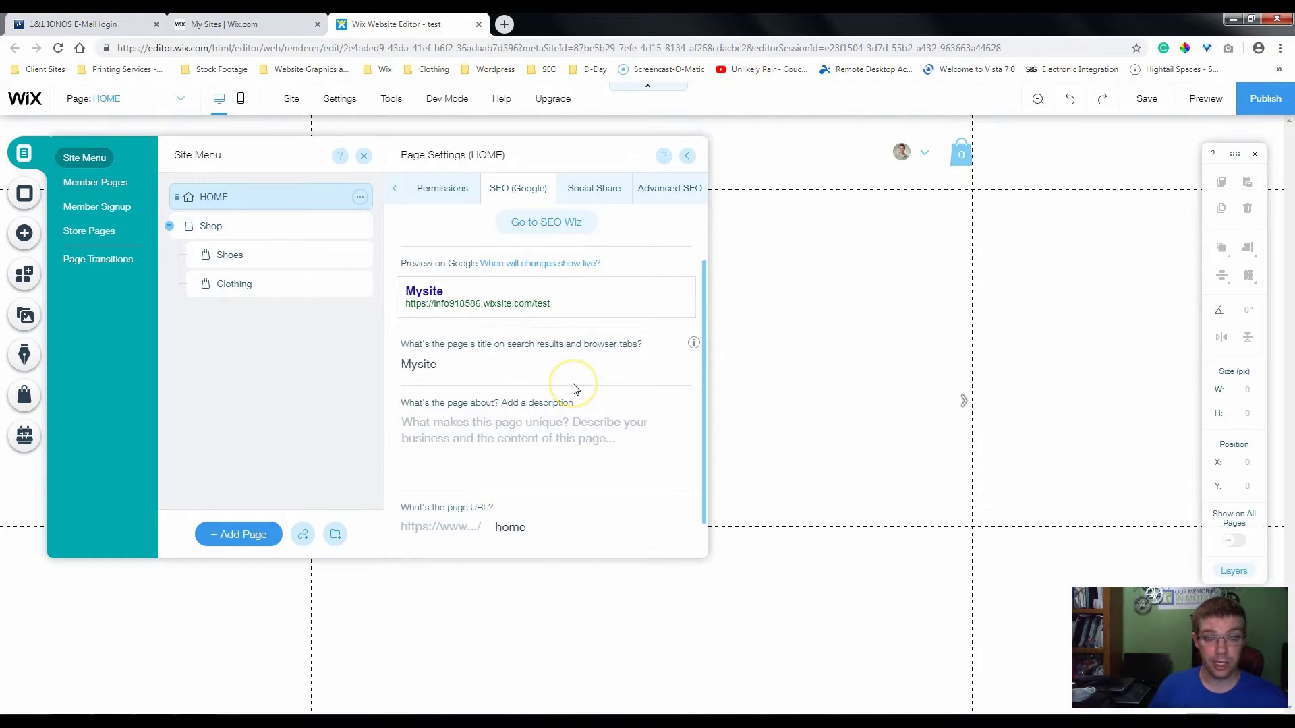
pyautogui.scroll(1, 574, 371)
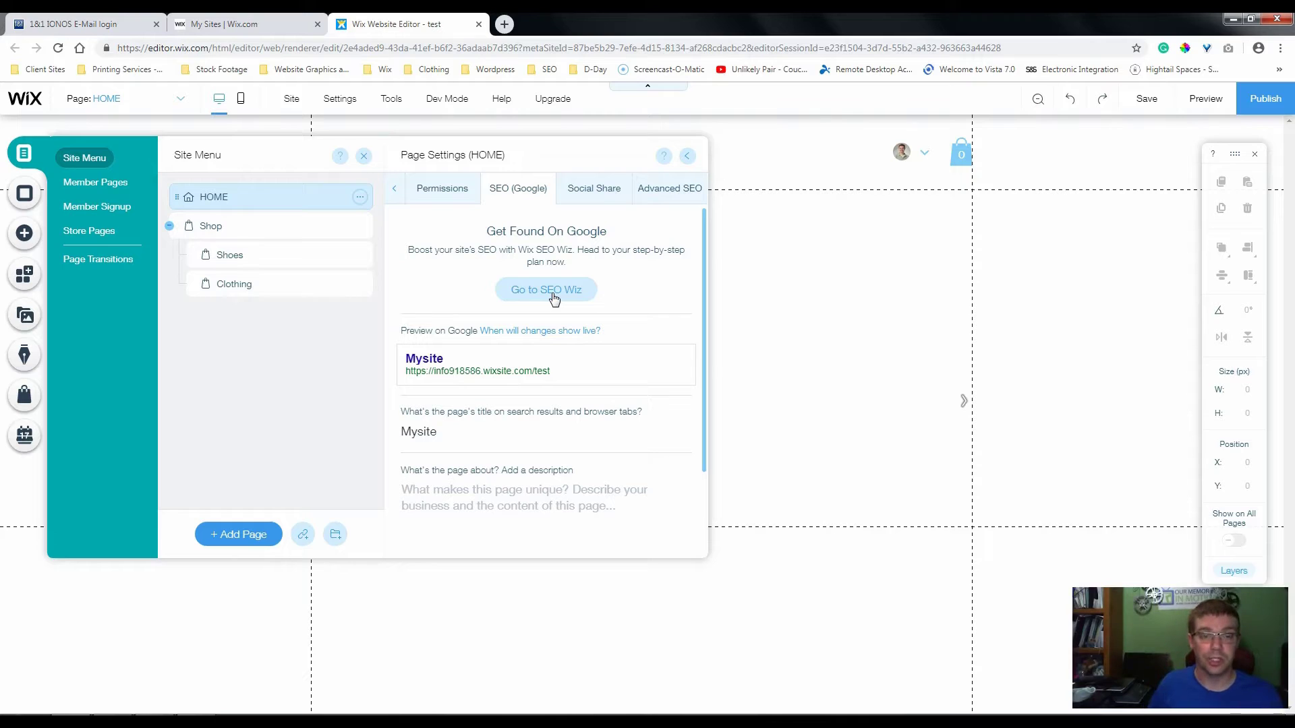
# Replace the HOME page's search result title with "Our Memories in Motion"
pyautogui.click(521, 436)
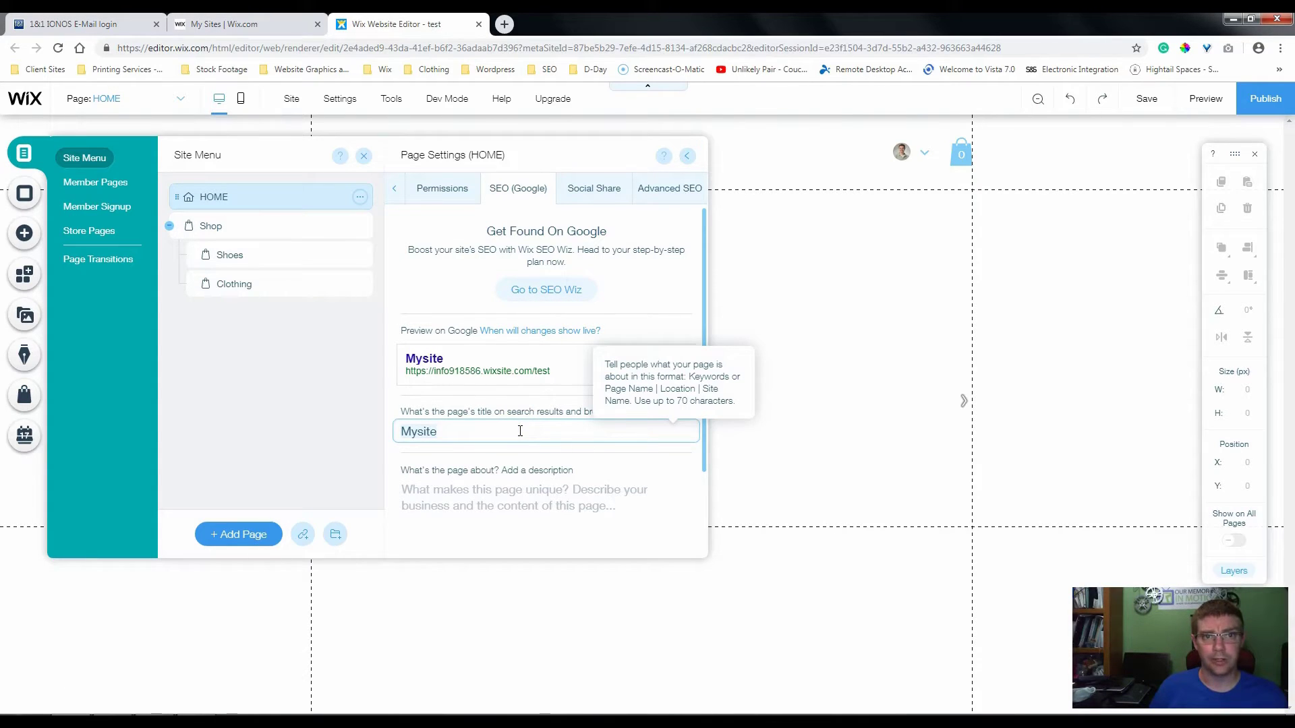
pyautogui.click(529, 431)
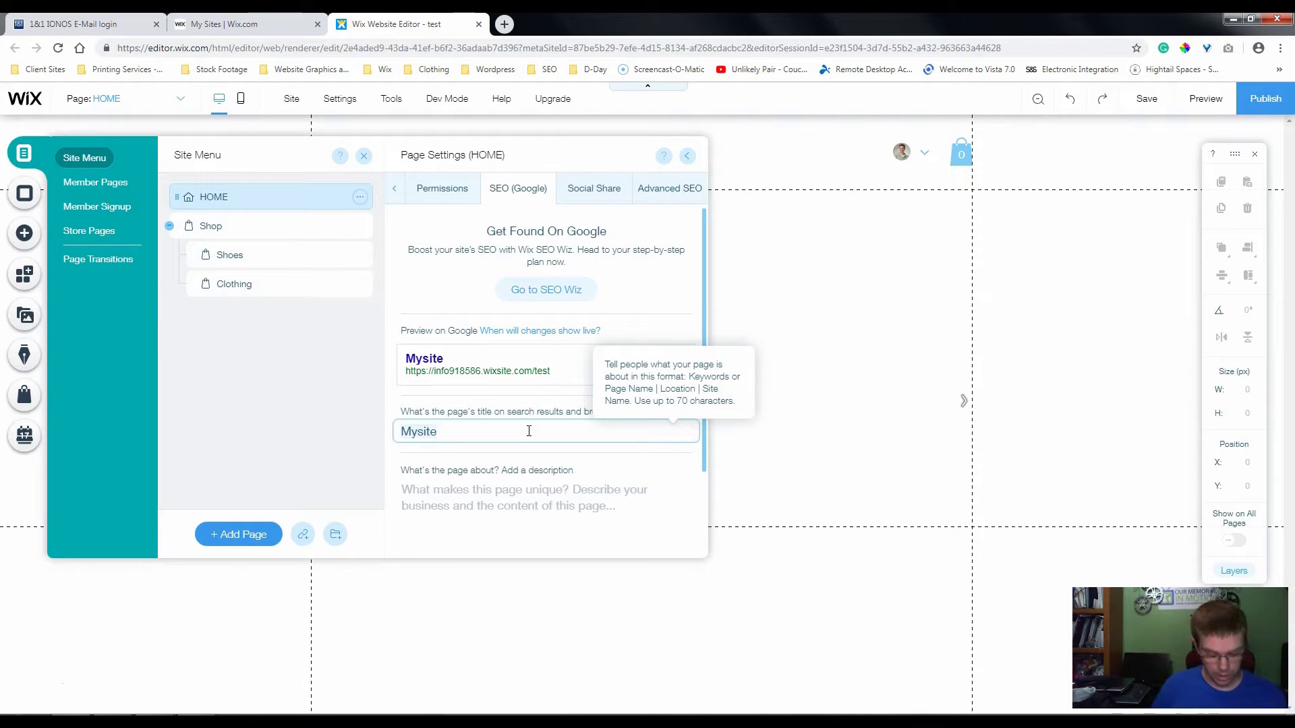
pyautogui.hotkey('ctrl', 'a')
pyautogui.write('OUr')
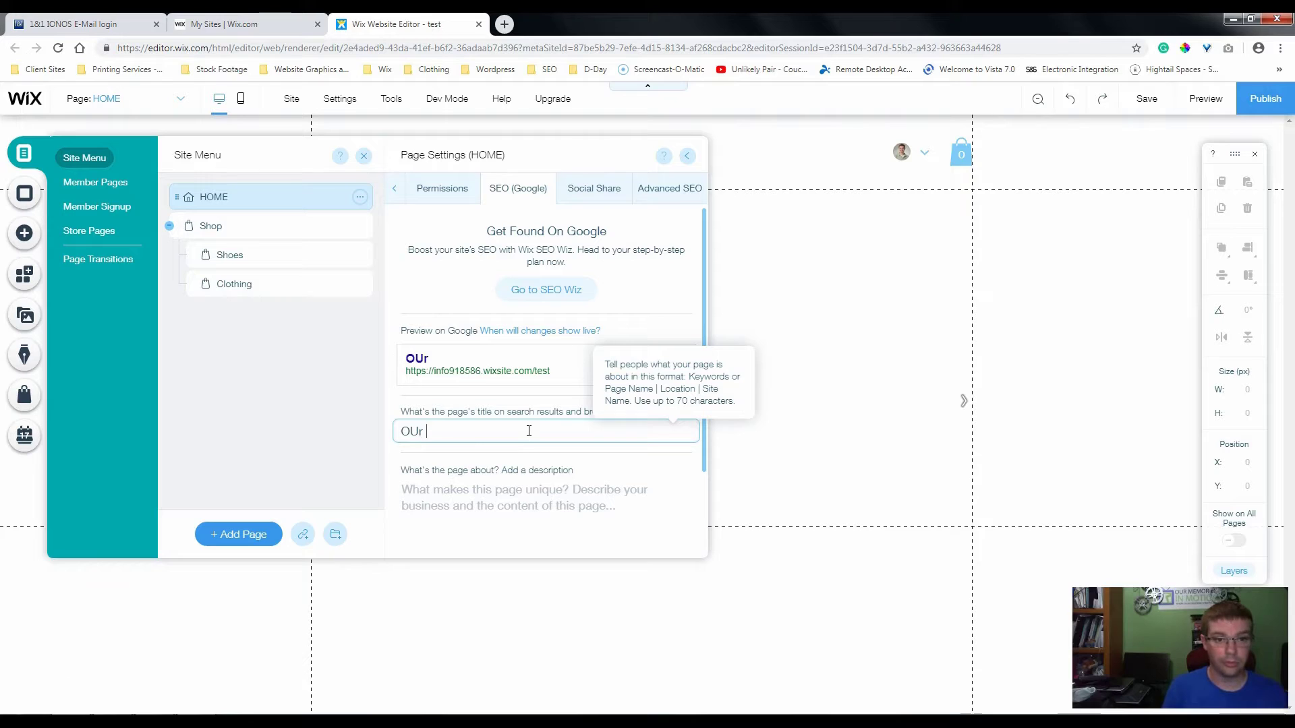
pyautogui.press('BackSpace')
pyautogui.press('BackSpace')
pyautogui.write('ur Memories in Motion')
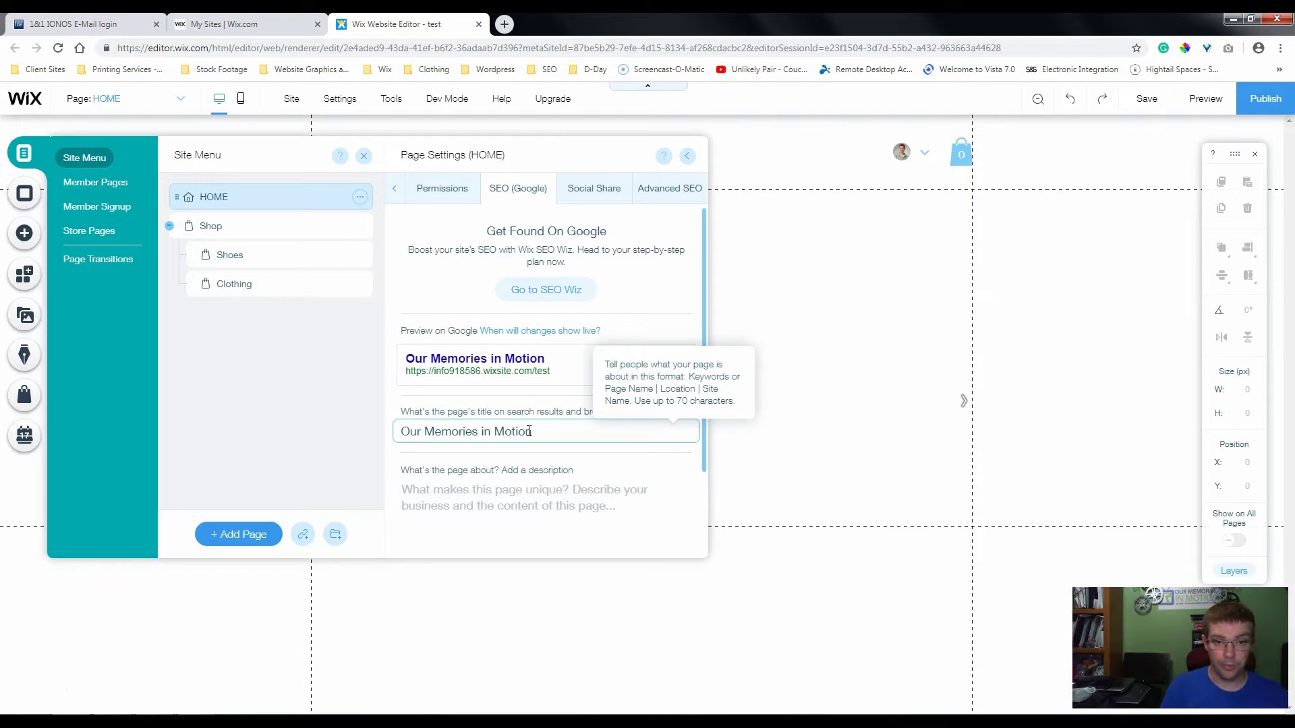
# Extend the page title with the location and keyword so it reads "Our Memories in Motion| Lehigh Valley| VHS to DVD"
pyautogui.write('|')
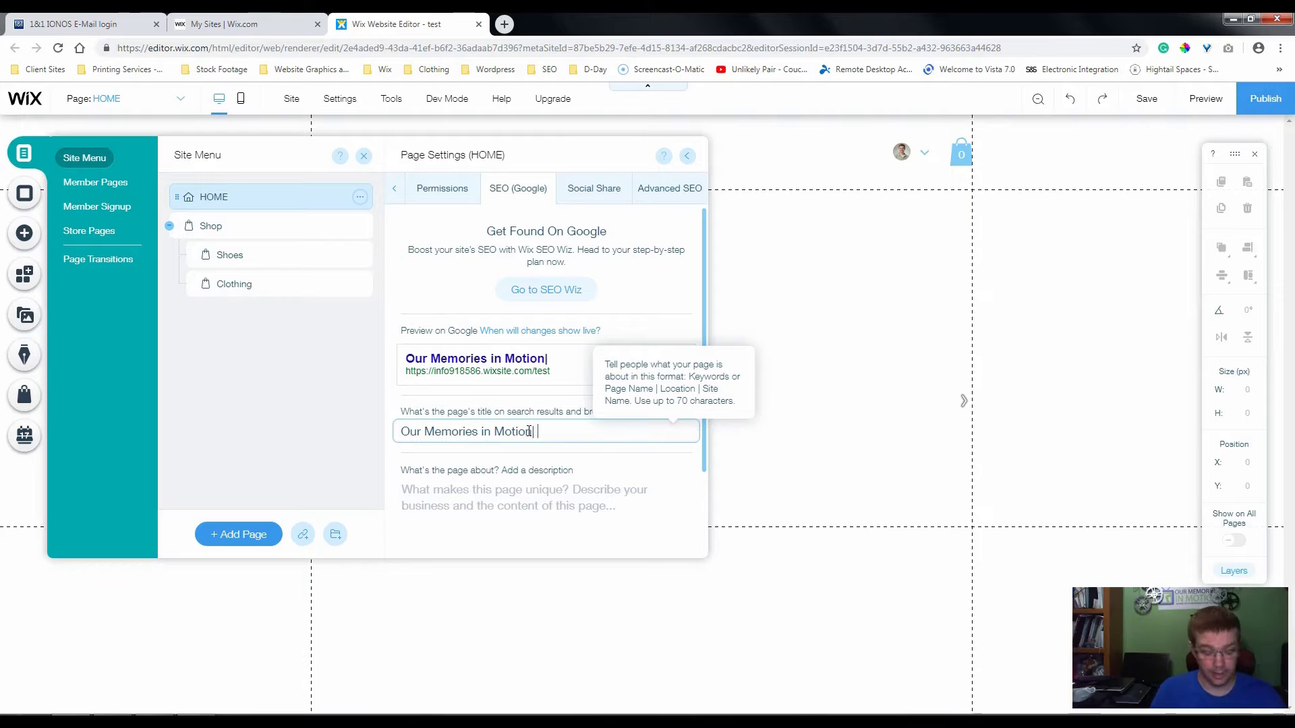
pyautogui.write('Lehigh Va')
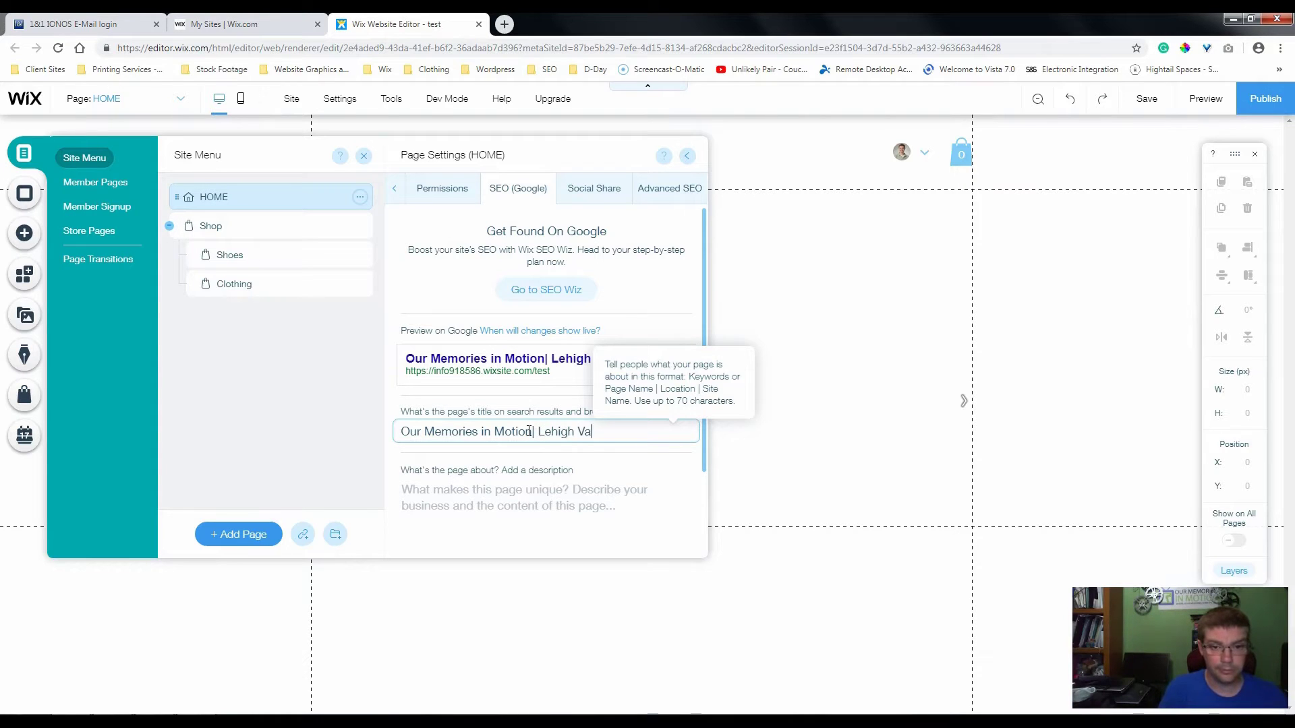
pyautogui.write('lley')
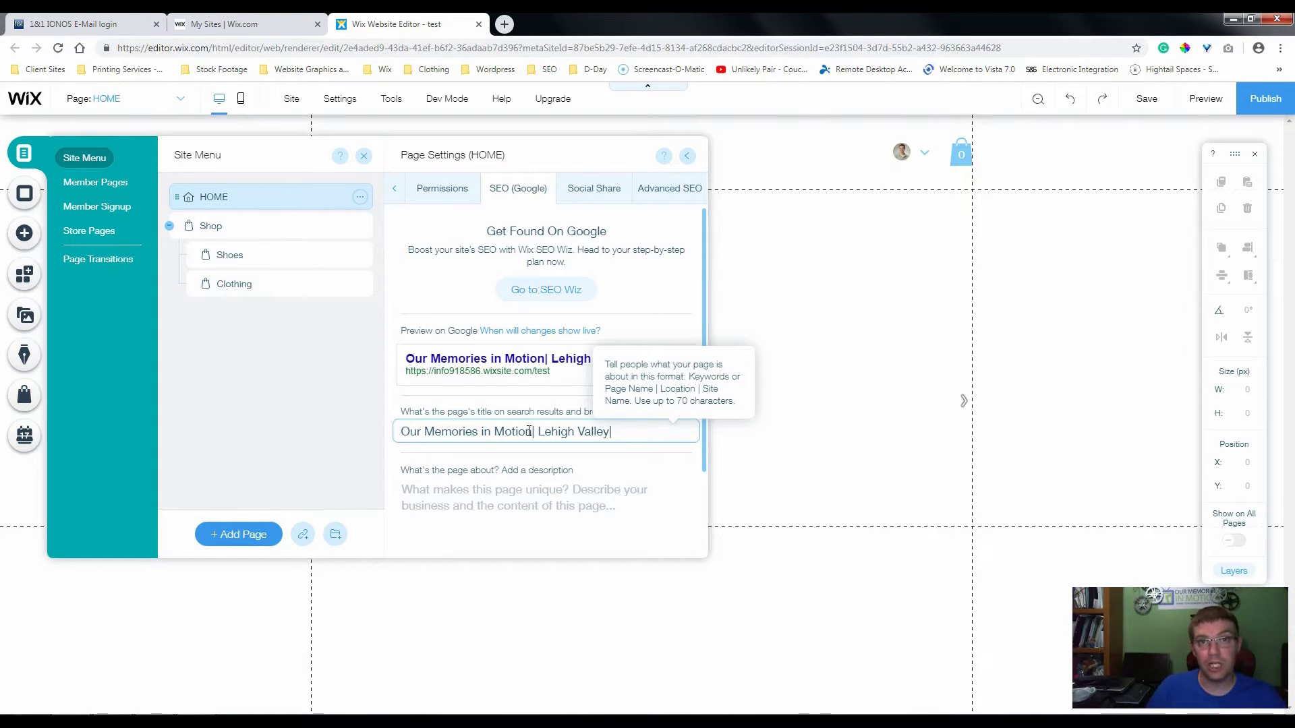
pyautogui.write('|')
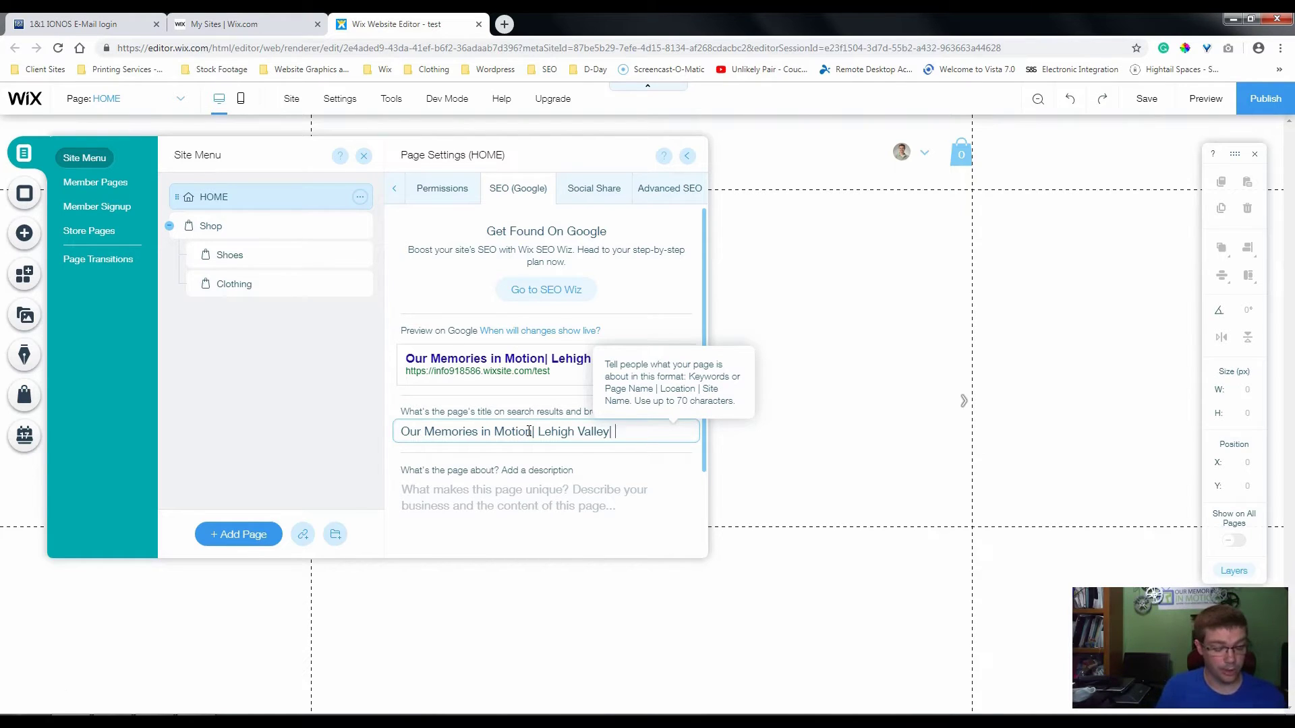
pyautogui.write('VHS to DFV')
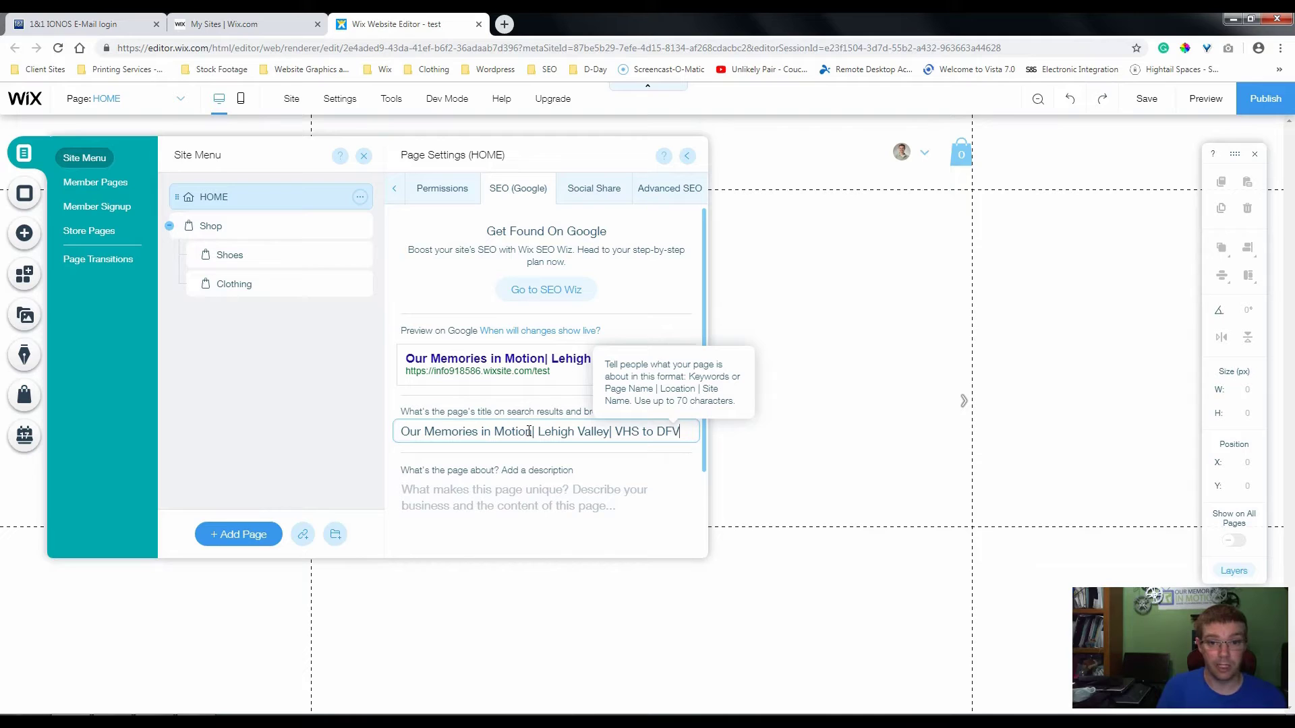
pyautogui.press('BackSpace')
pyautogui.press('BackSpace')
pyautogui.write('VD')
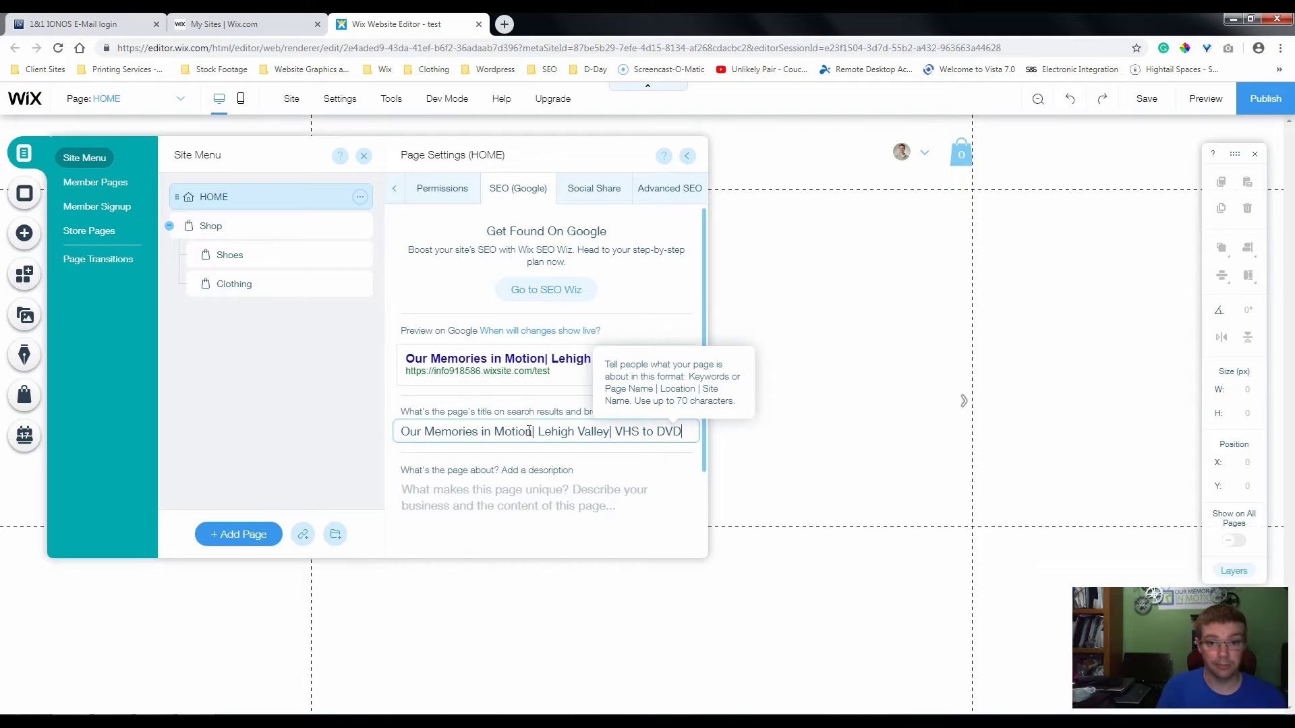
# Fill in the HOME page's description with "Our Memories in Motion specializes in VHS to DVD,"
pyautogui.click(466, 494)
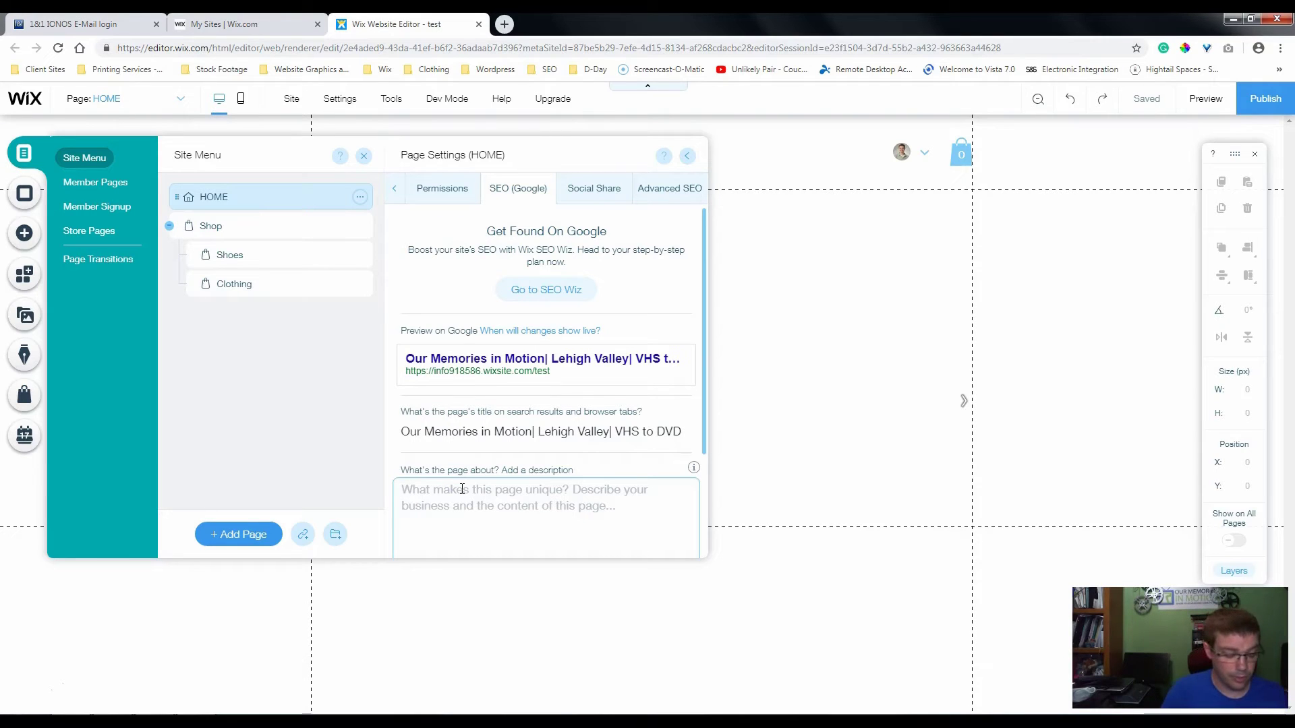
pyautogui.write('Our Memo')
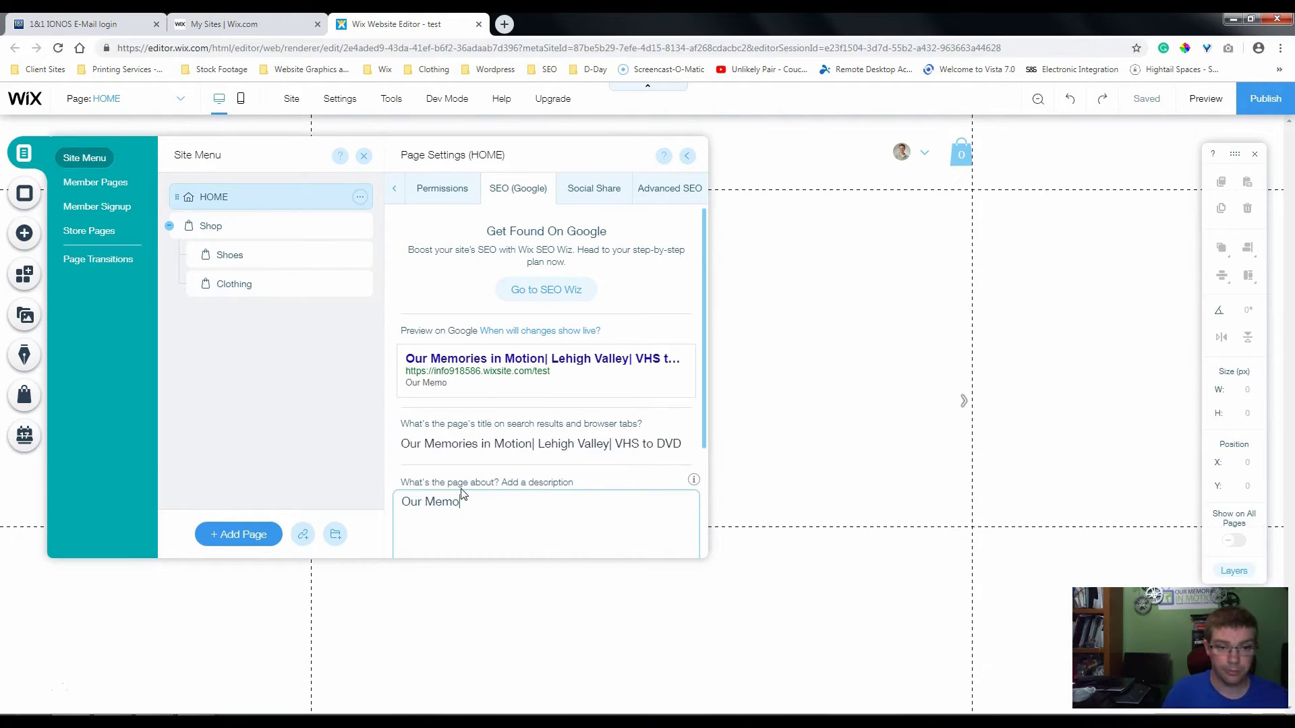
pyautogui.write('ries in Motion speci')
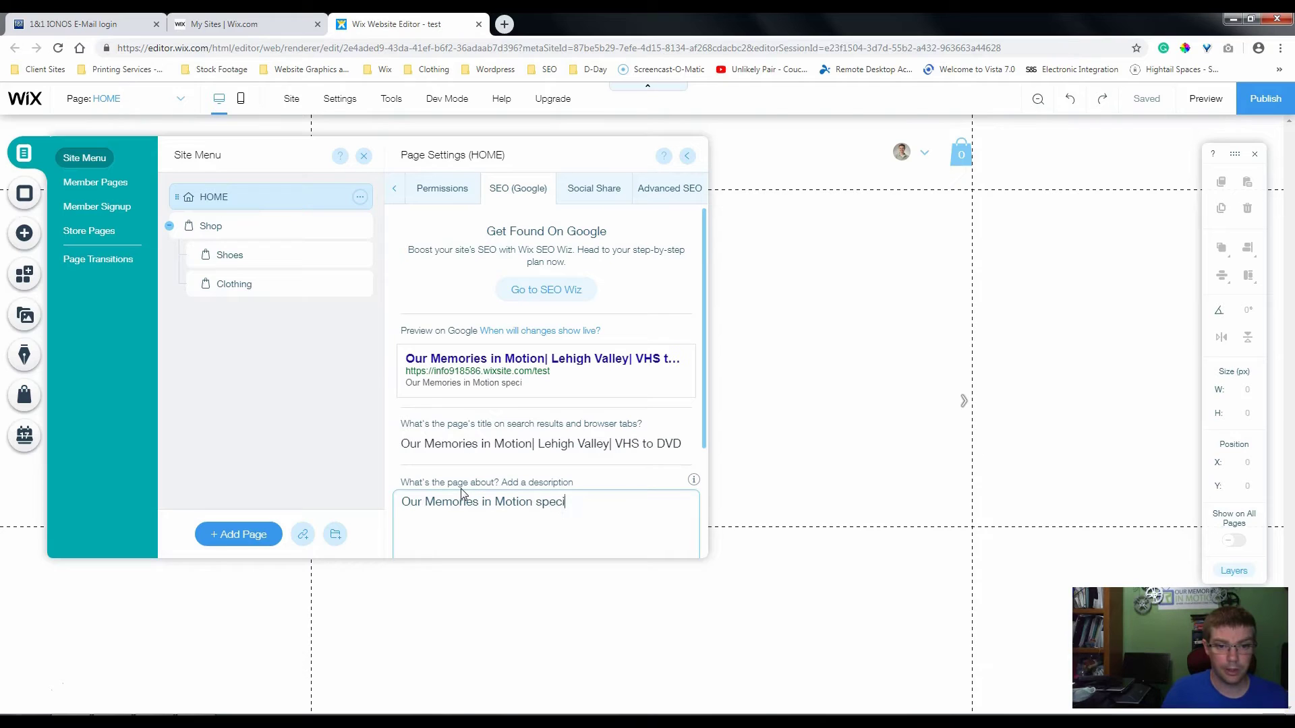
pyautogui.write('alizes in V')
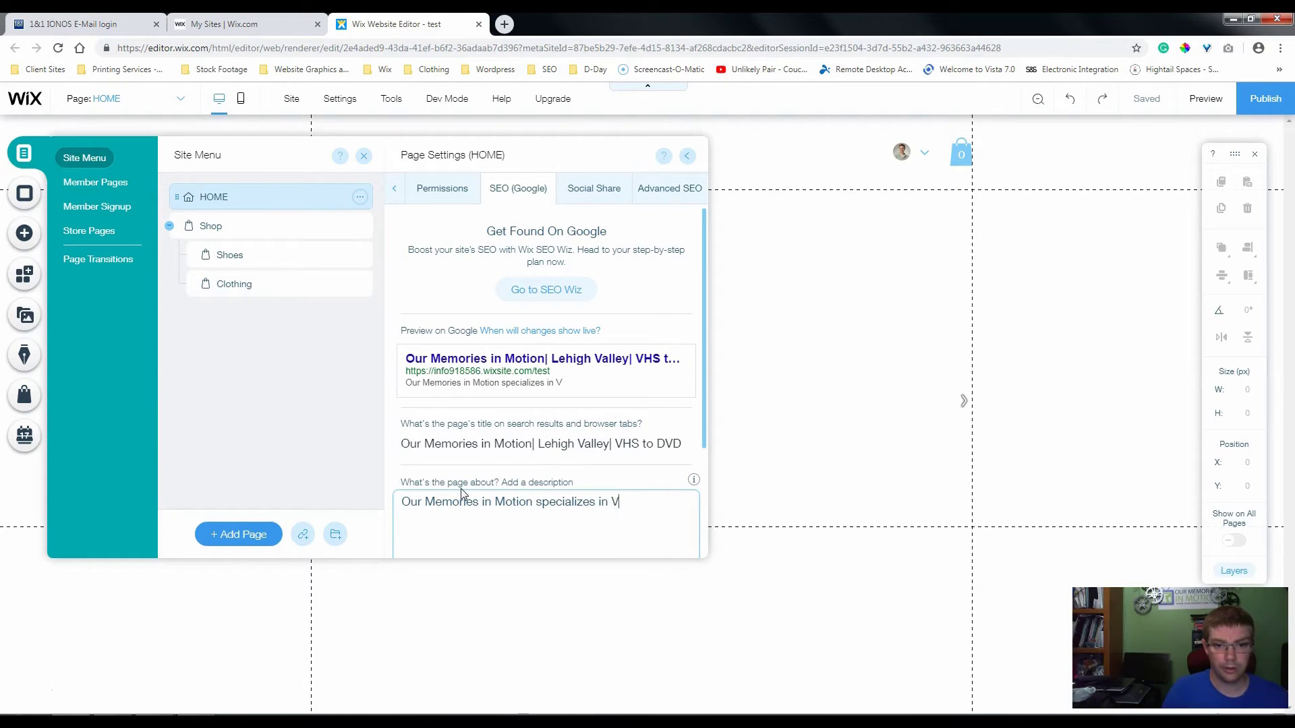
pyautogui.write('HS to DVD')
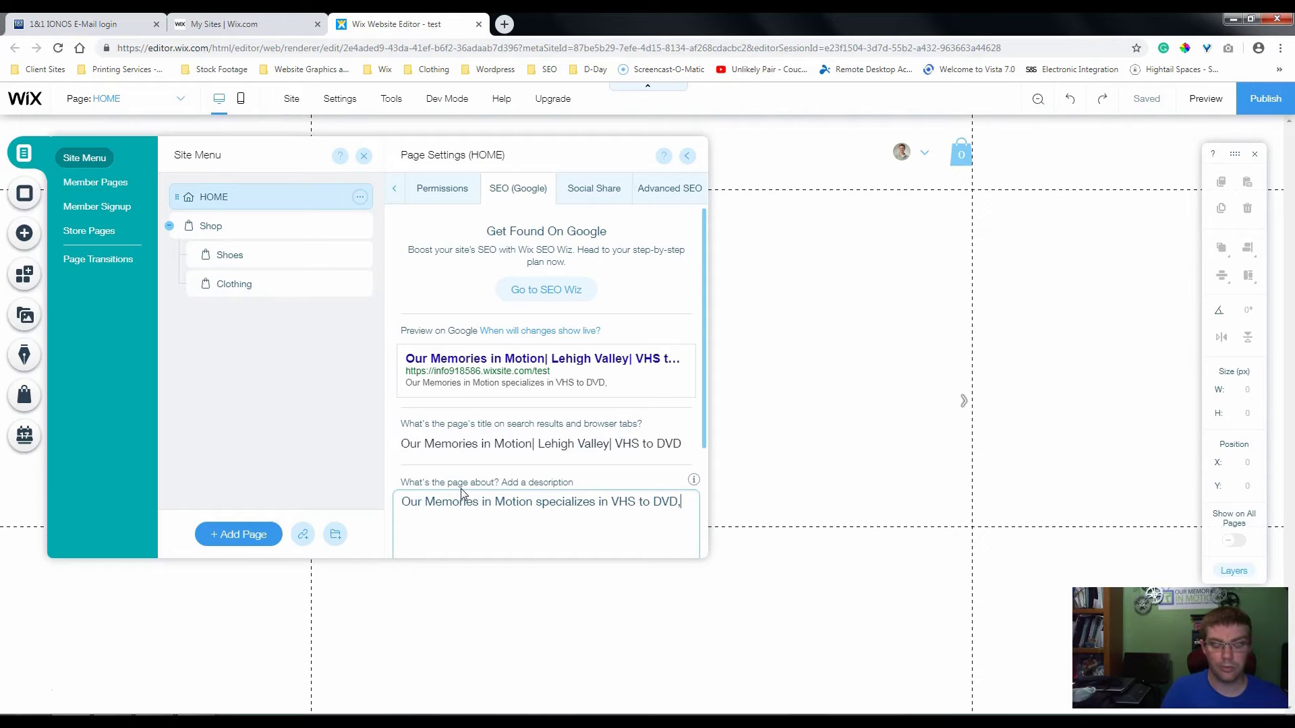
pyautogui.write(',')
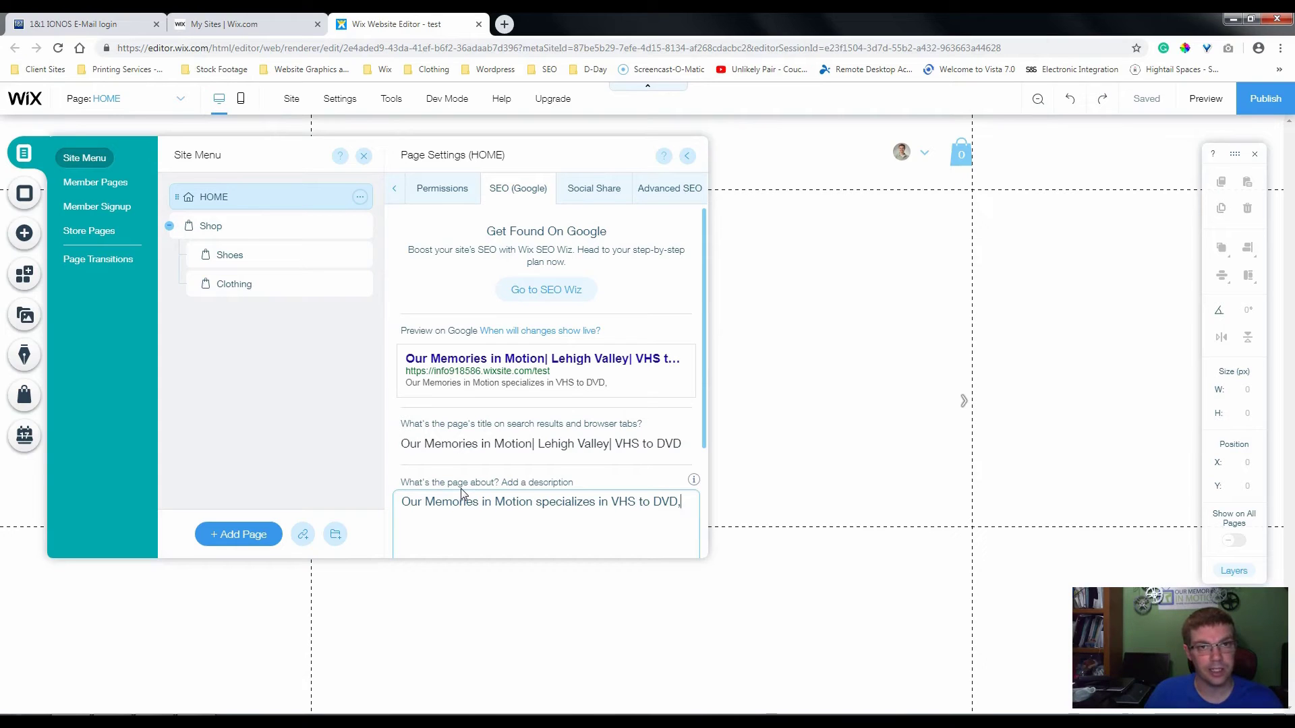
# Search Google for "vhs to dvd in lehigh valley" in a new browser tab
pyautogui.click(507, 24)
pyautogui.write('vhs to dvd')
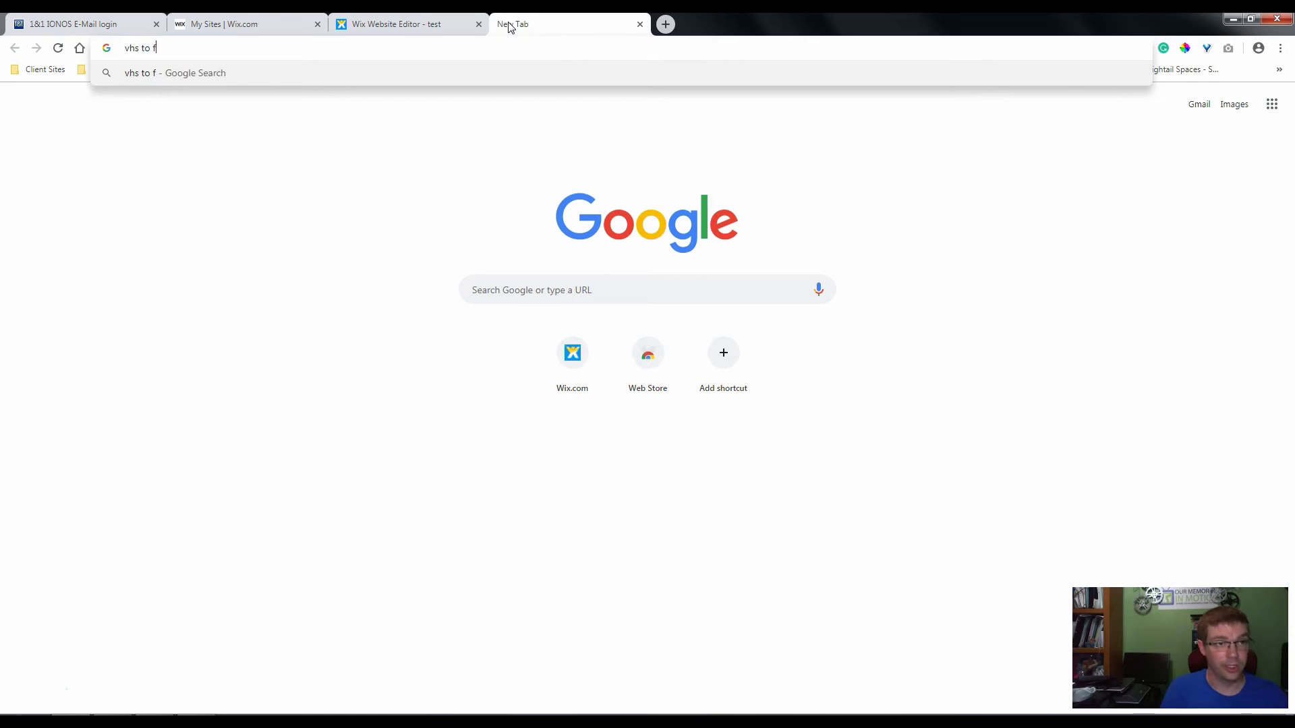
pyautogui.write(' in lehigh valley')
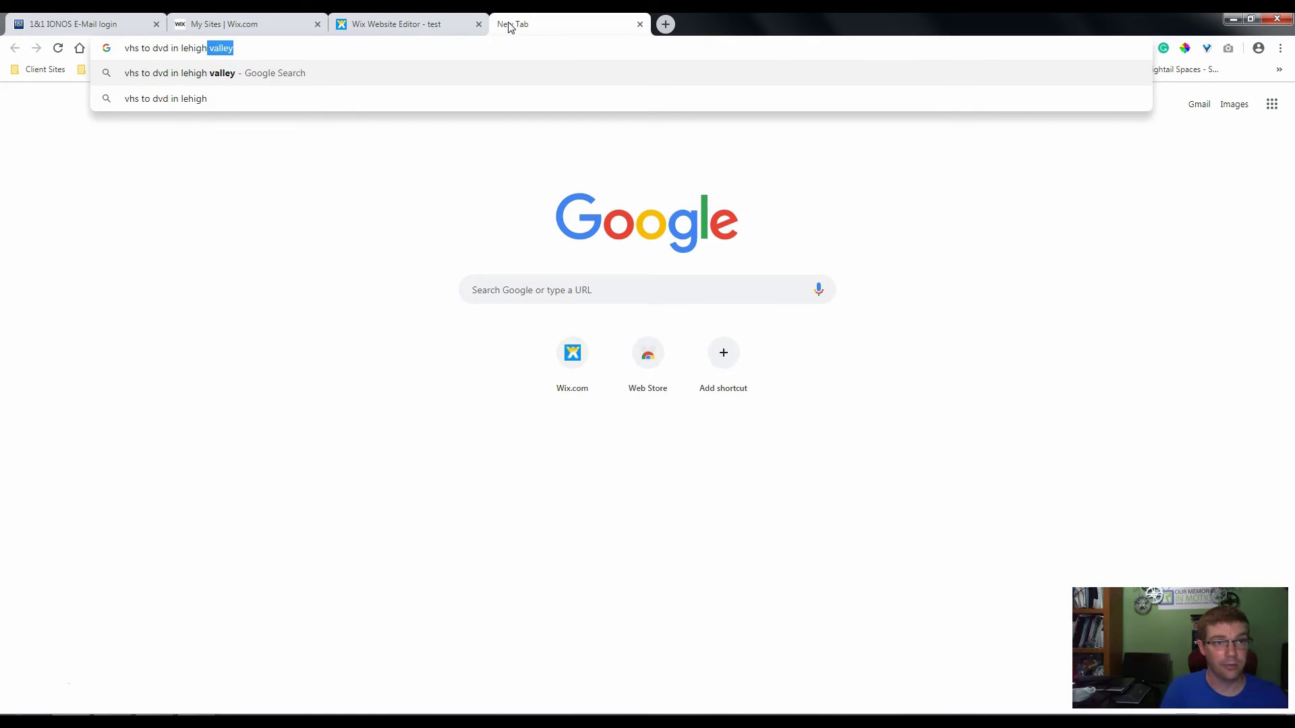
pyautogui.press('Return')
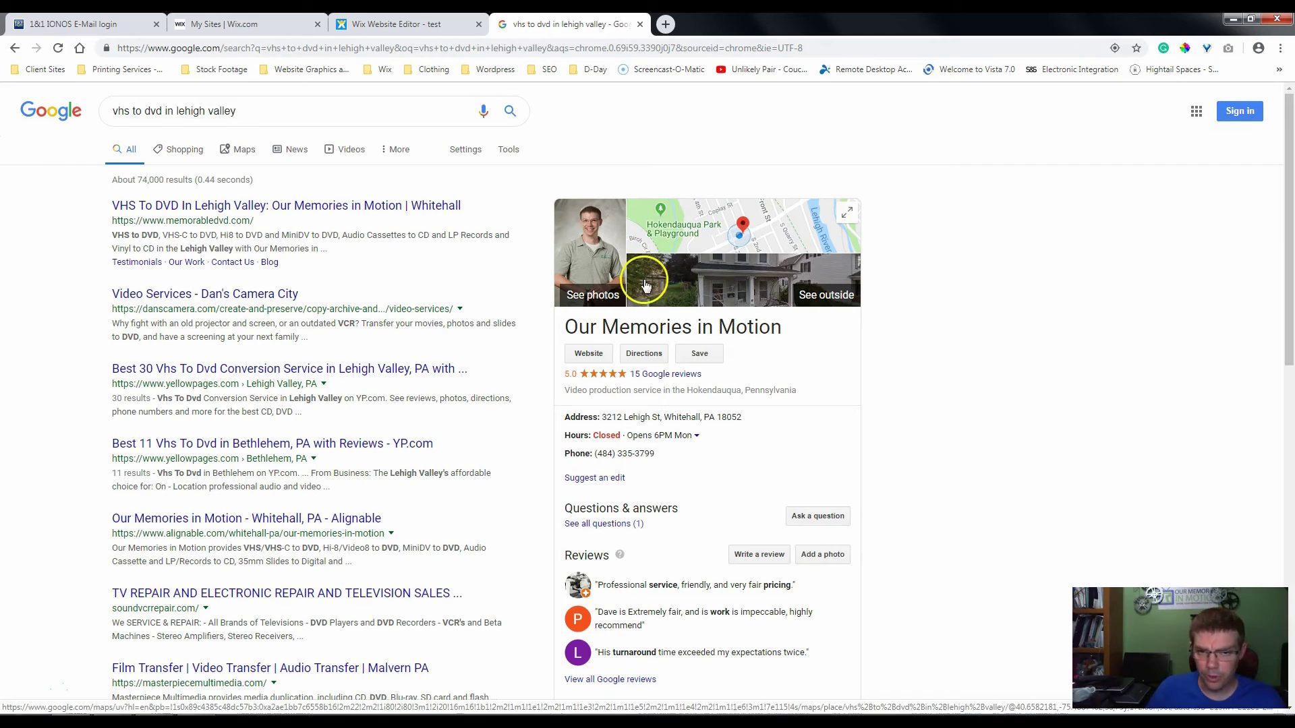
# Return to the Wix editor and review the HOME page's description, page URL and search visibility settings
pyautogui.click(421, 23)
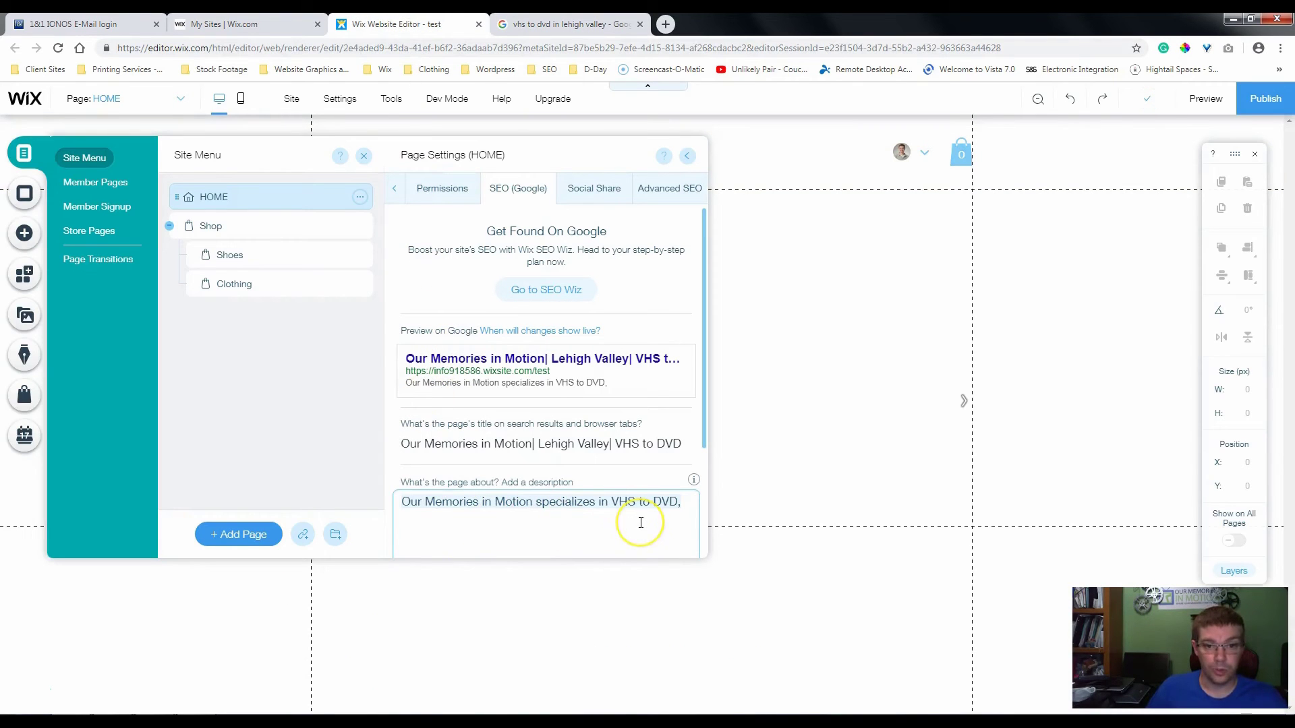
pyautogui.click(571, 477)
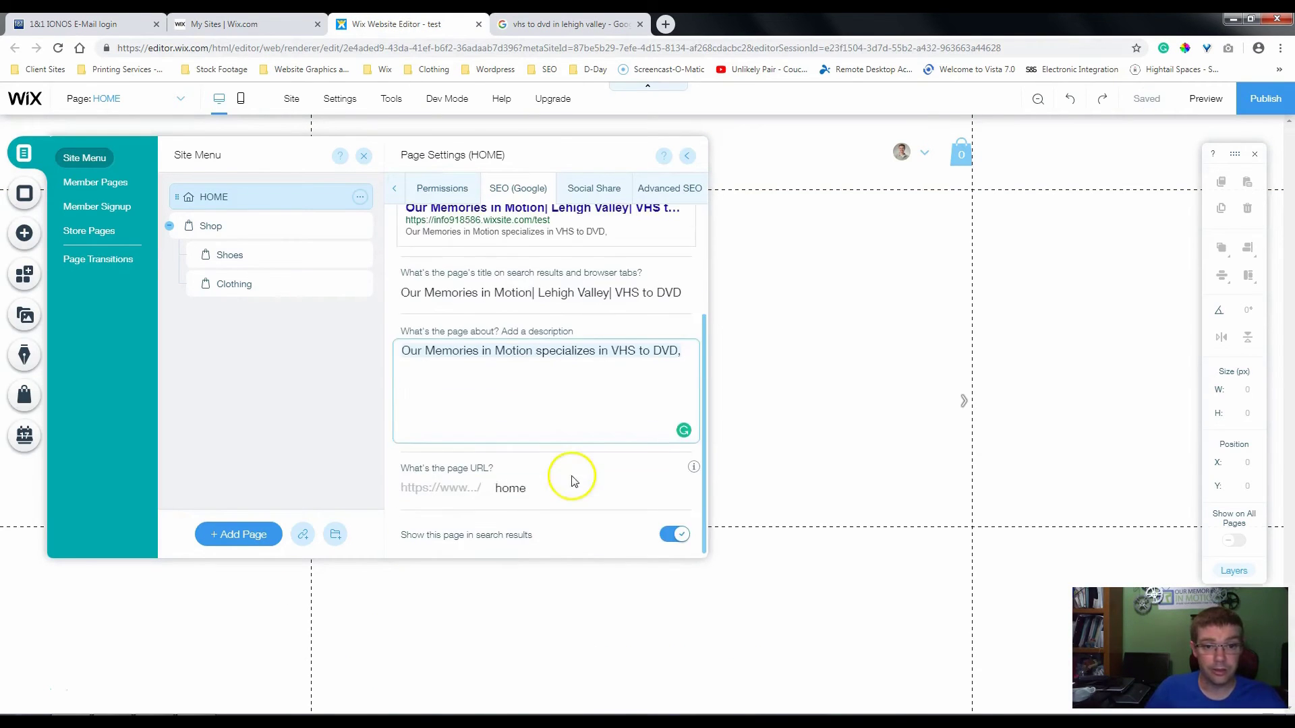
pyautogui.scroll(3, 610, 353)
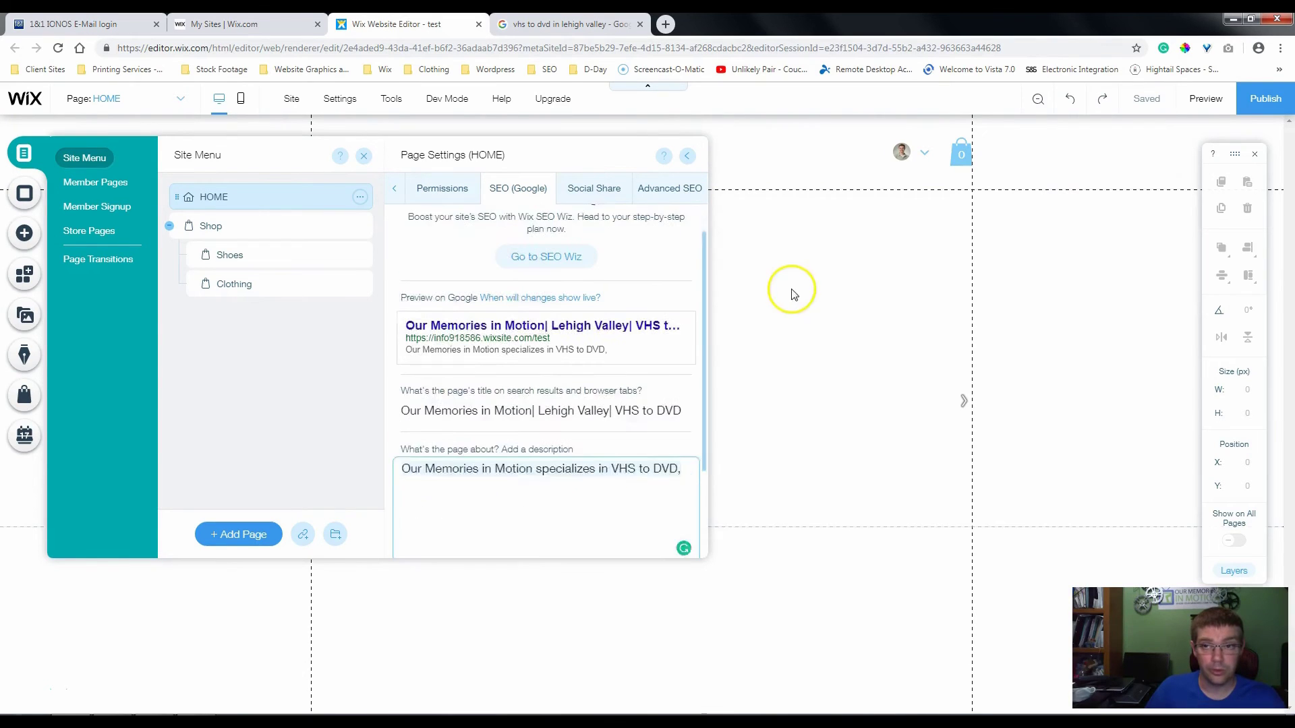